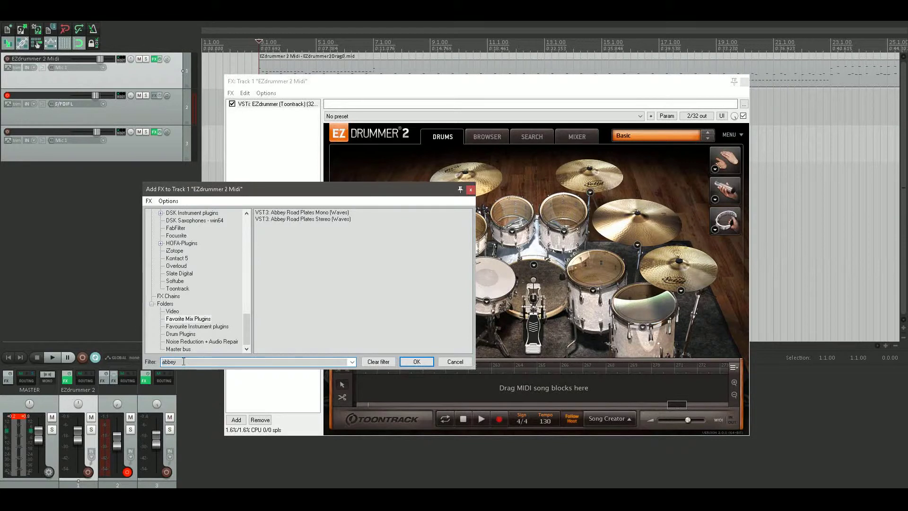
Choose the EZdrummer (Toontrack) (32 out) instrument from the Toontrack plug-ins for the EZdrummer 2 Midi track, without a name filter.
key("BackSpace")
key("BackSpace")
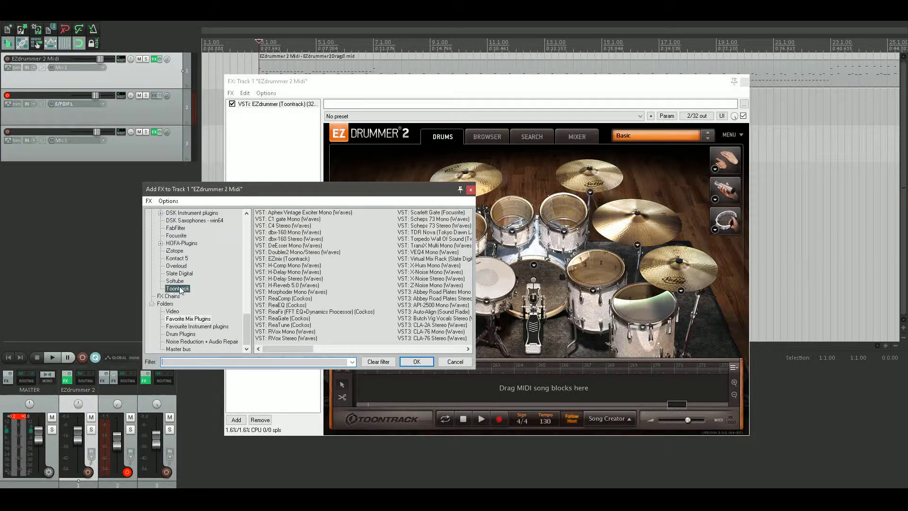
left_click(179, 289)
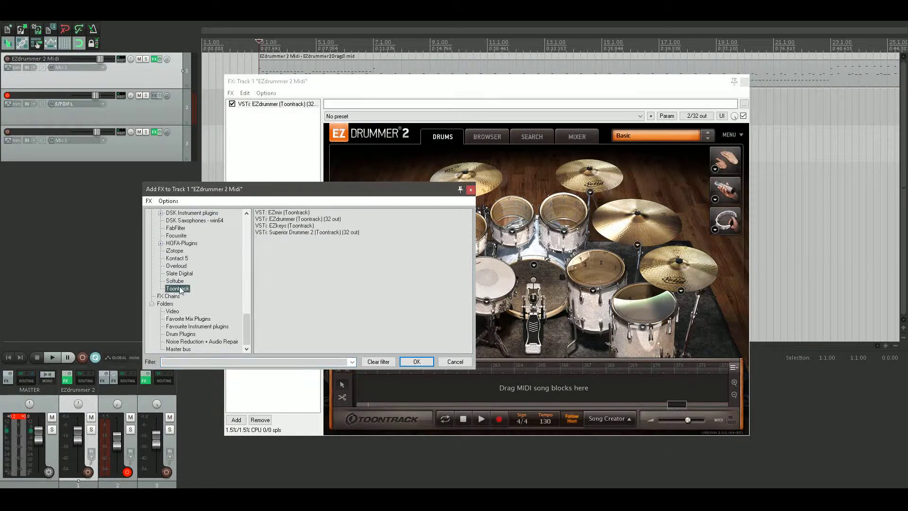
left_click(287, 220)
left_click(422, 365)
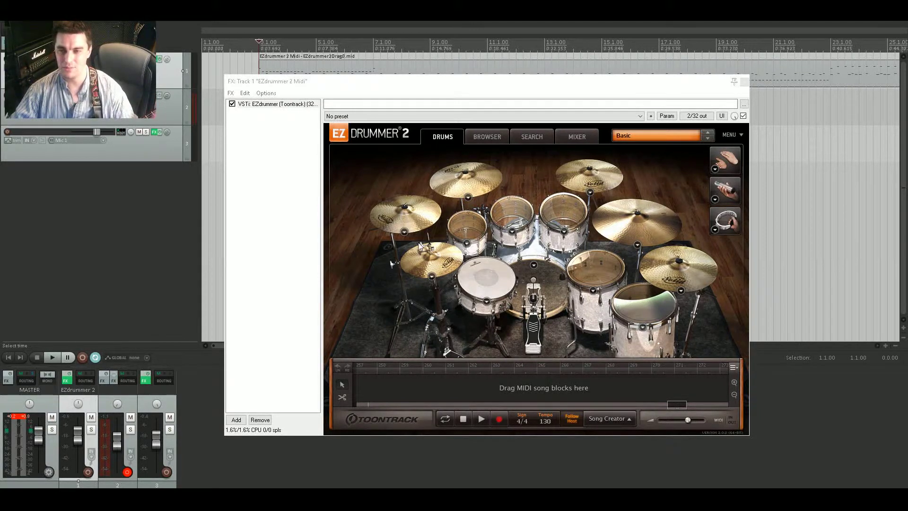
Audition the snare, rack toms and floor toms of the Basic drum kit.
left_click(486, 284)
left_click(500, 218)
left_click(554, 218)
left_click(595, 258)
left_click(650, 308)
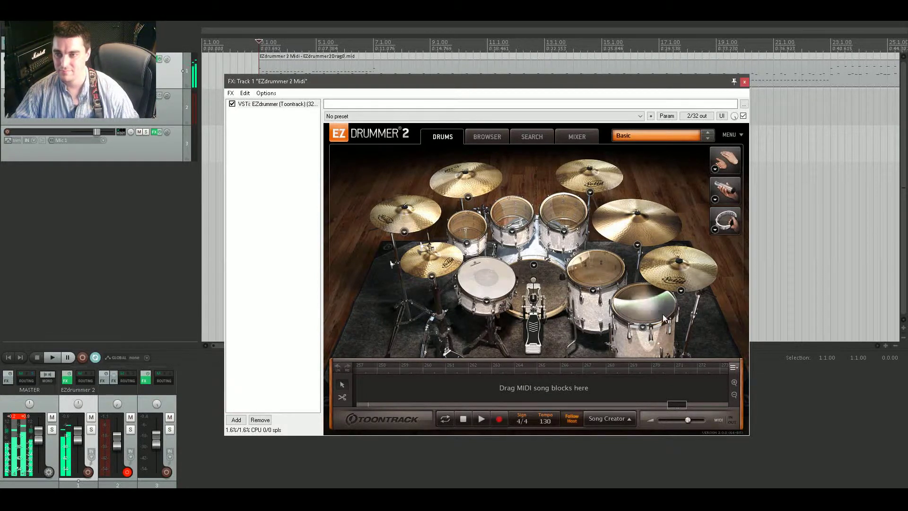
left_click(592, 310)
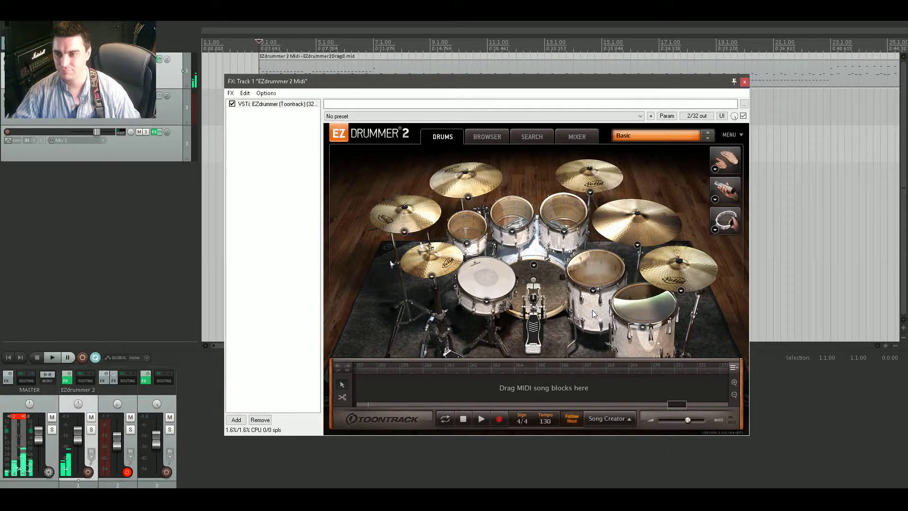
left_click(563, 213)
left_click(491, 209)
left_click(472, 220)
left_click(488, 277)
left_click(643, 300)
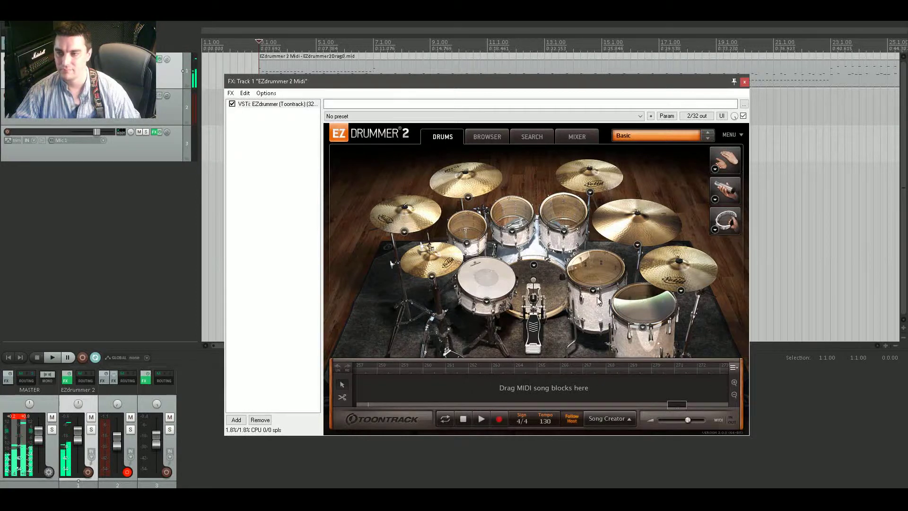
left_click(640, 300)
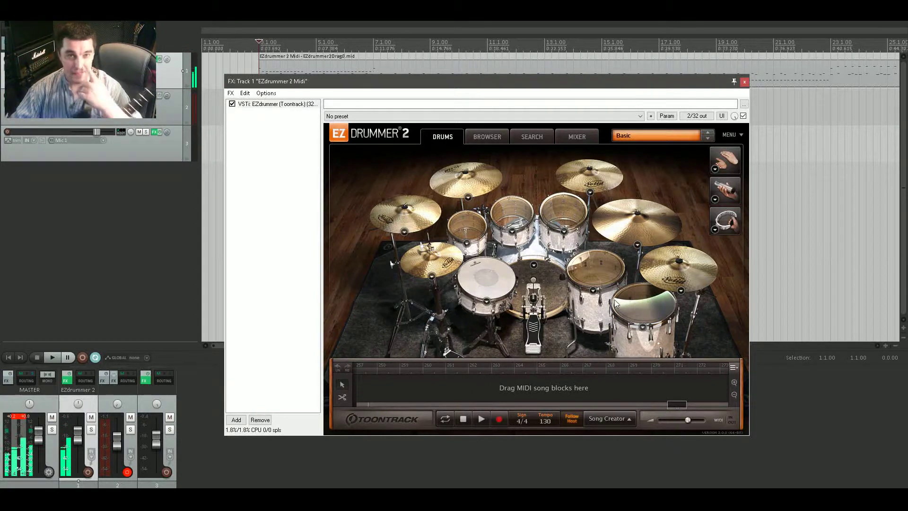
Preview Variations 03 and 02 of The Neon 120 BPM verse in the groove browser and check the project's tempo and time signature.
left_click(480, 137)
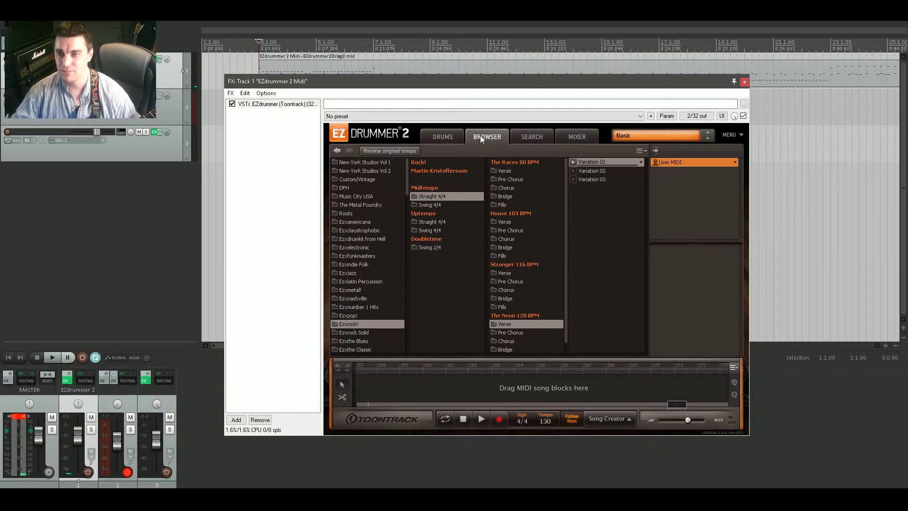
left_click(573, 178)
left_click(574, 171)
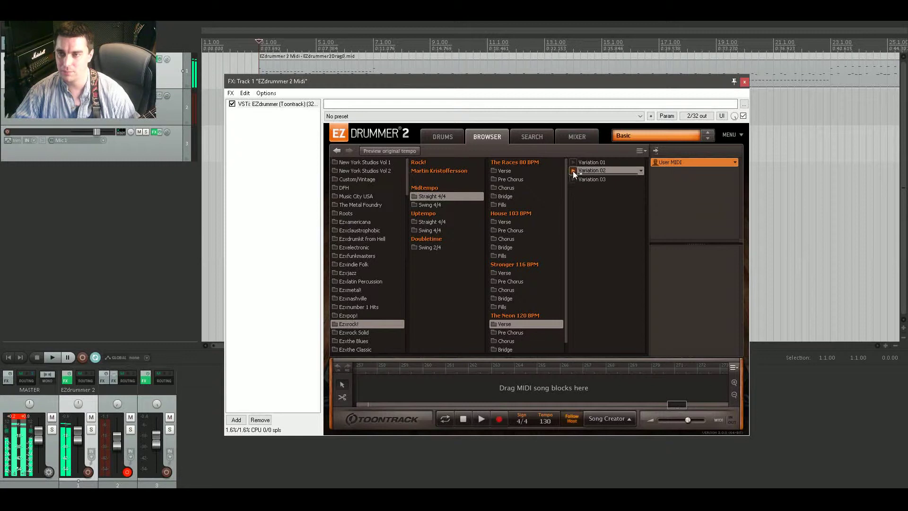
left_click_drag(522, 84, 107, 227)
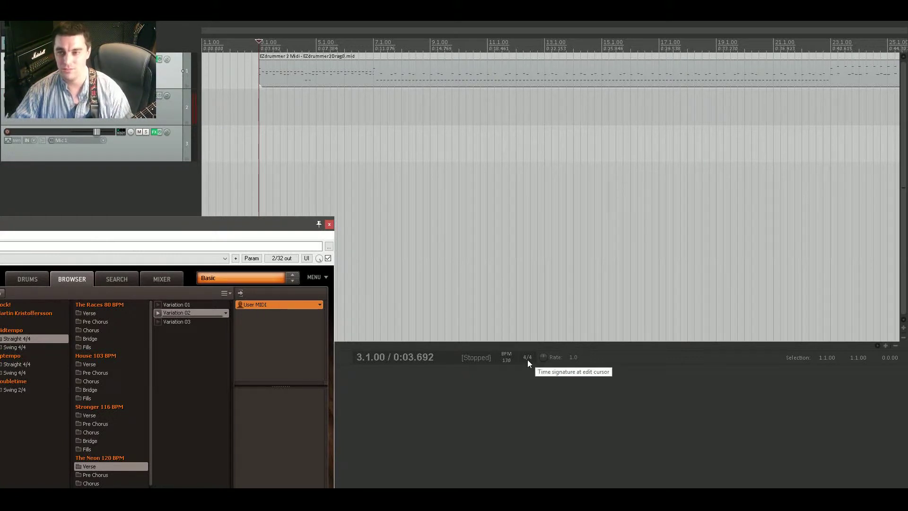
left_click_drag(134, 221, 655, 81)
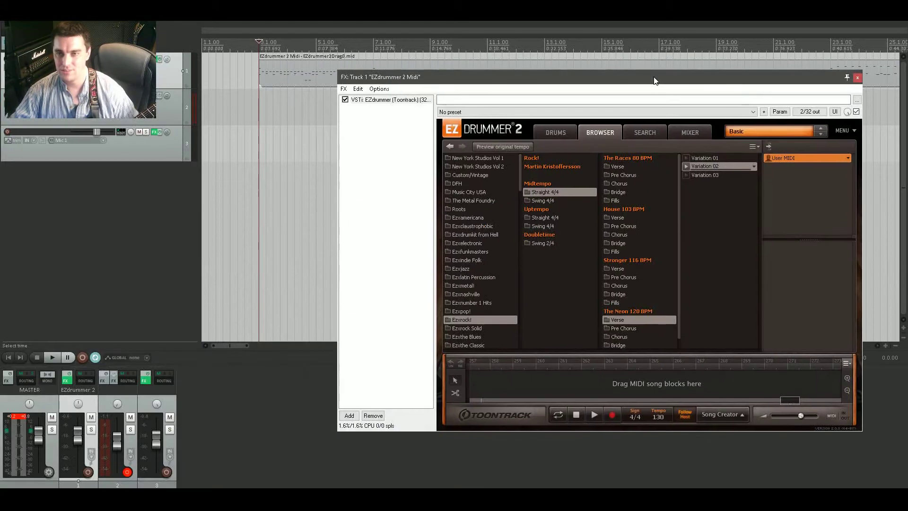
Compare The Neon verse grooves by previewing Variation 03, Variation 02 and Variation 01.
left_click(686, 175)
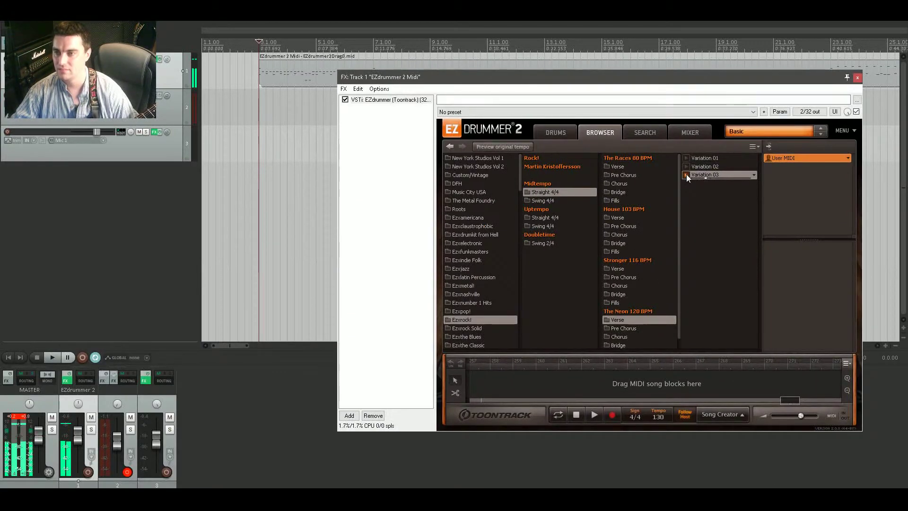
left_click(687, 168)
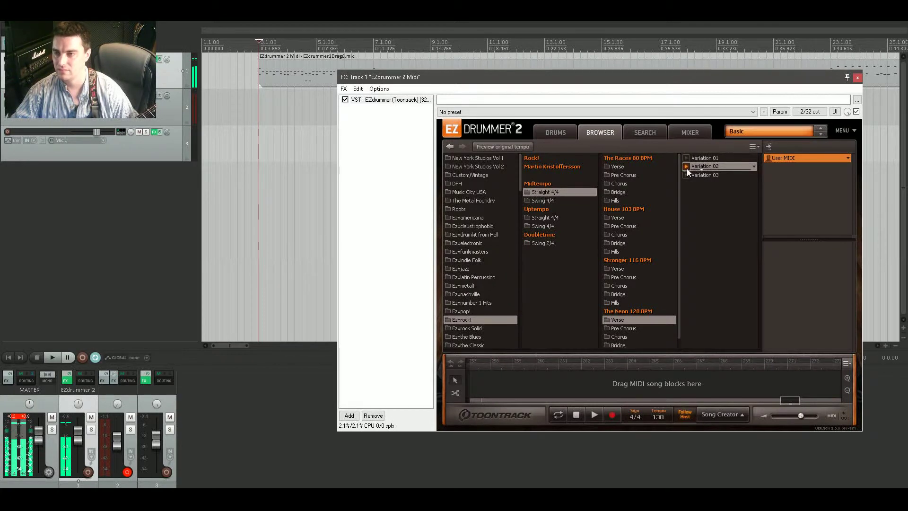
left_click(687, 167)
left_click(688, 159)
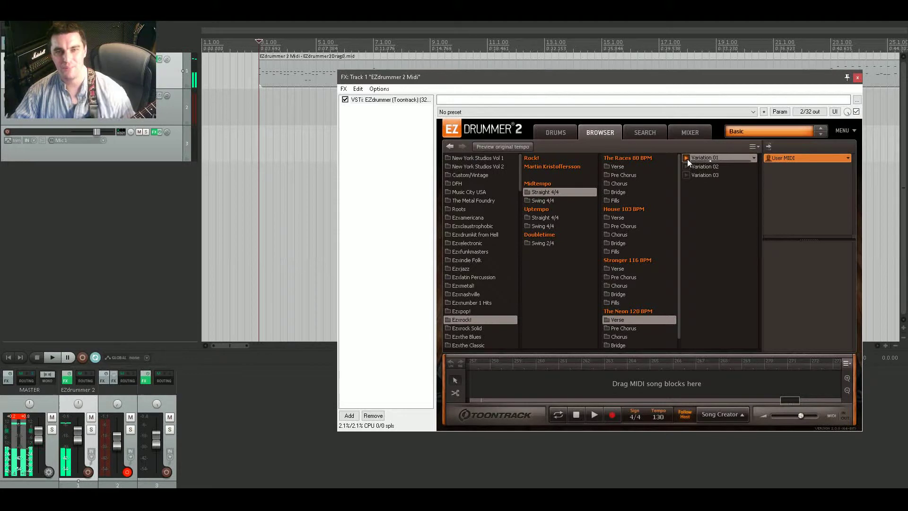
left_click(687, 159)
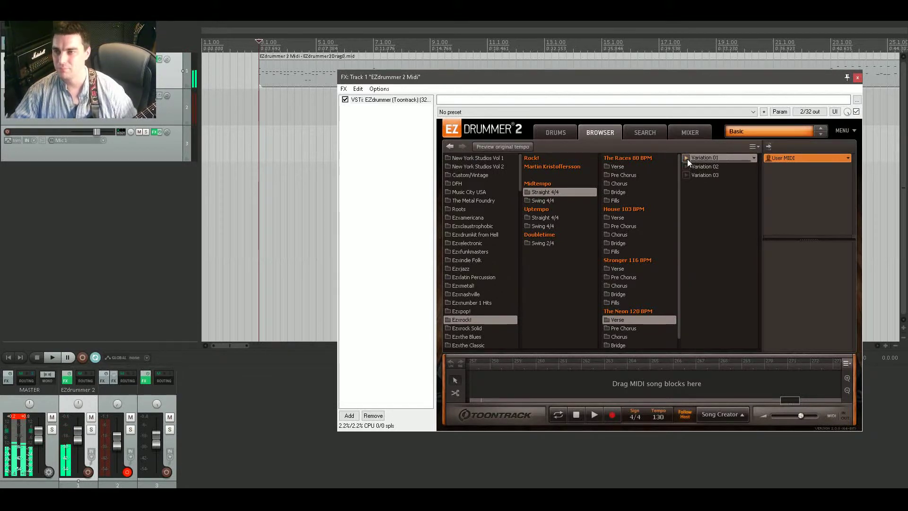
Open the Song Creator and use Variation 01 of The Neon verse as its source groove.
left_click(719, 415)
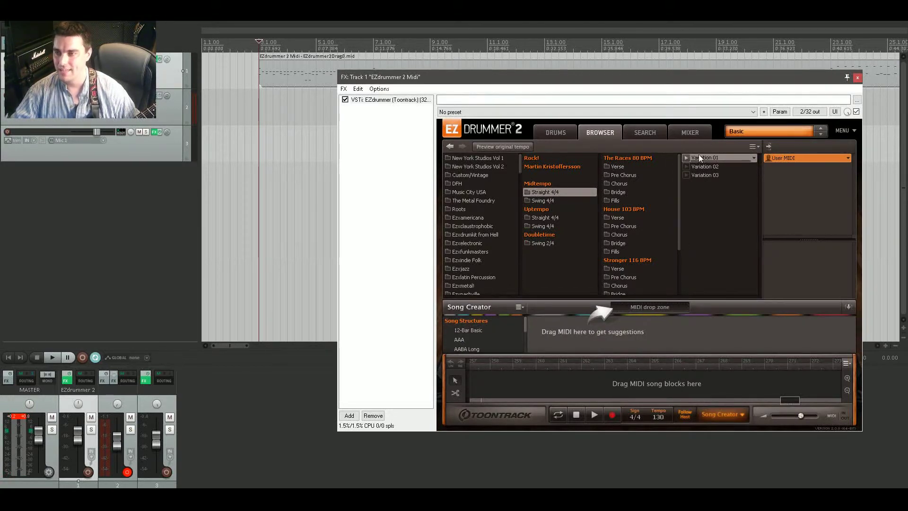
left_click_drag(702, 157, 702, 157)
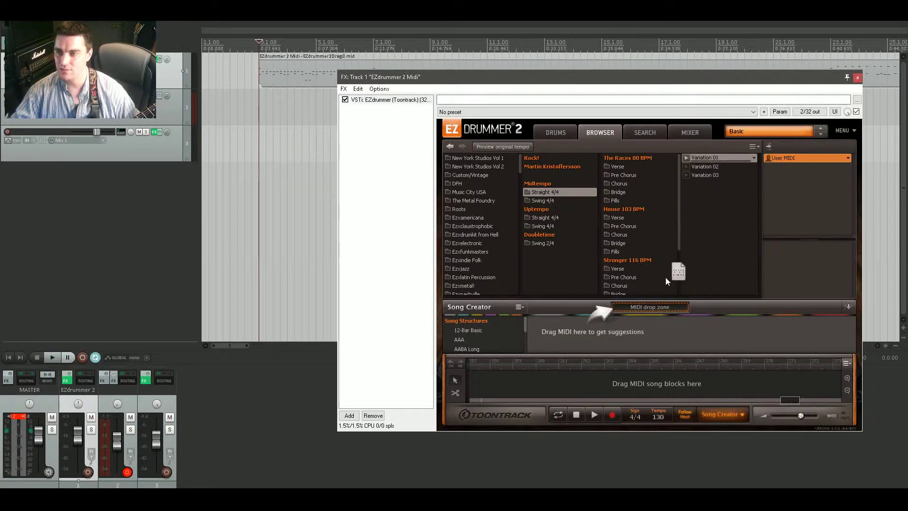
left_click_drag(665, 281, 655, 309)
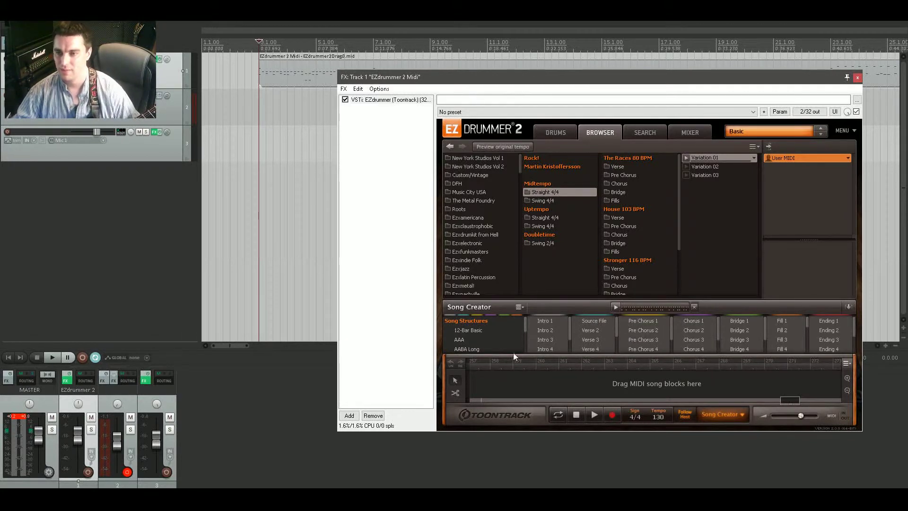
Preview the suggested song parts Intro 1, Intro 3, Source File and Pre Chorus 1.
left_click(531, 322)
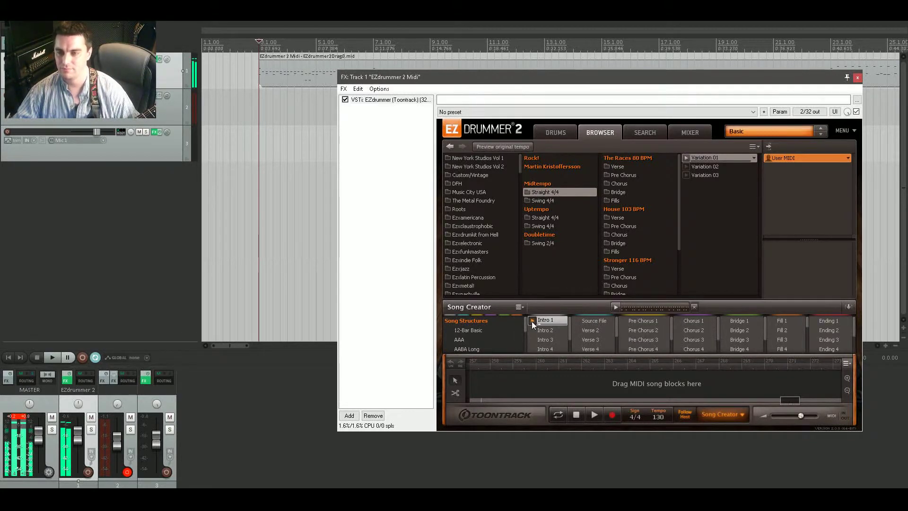
left_click(534, 340)
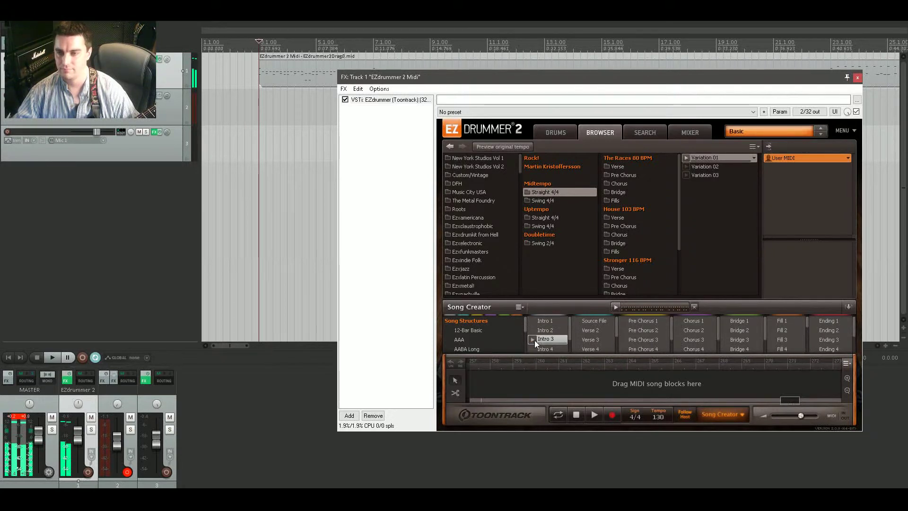
left_click(580, 320)
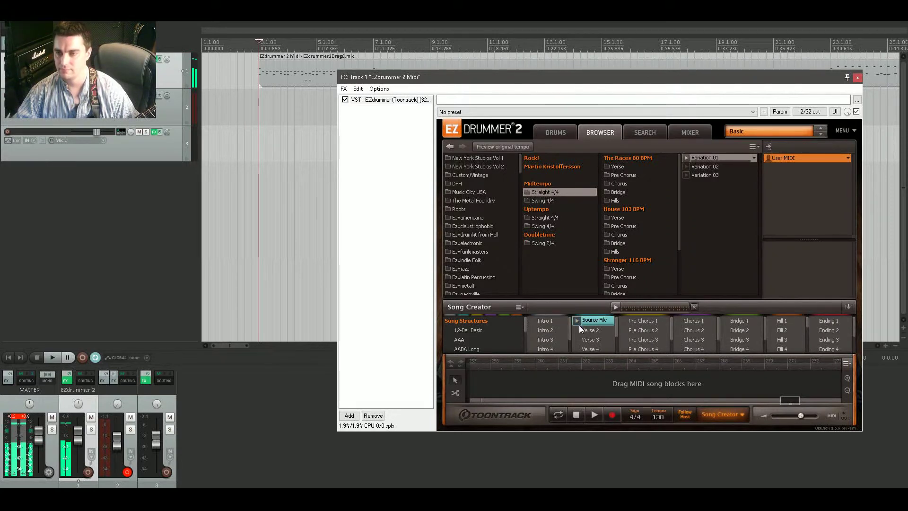
left_click(626, 321)
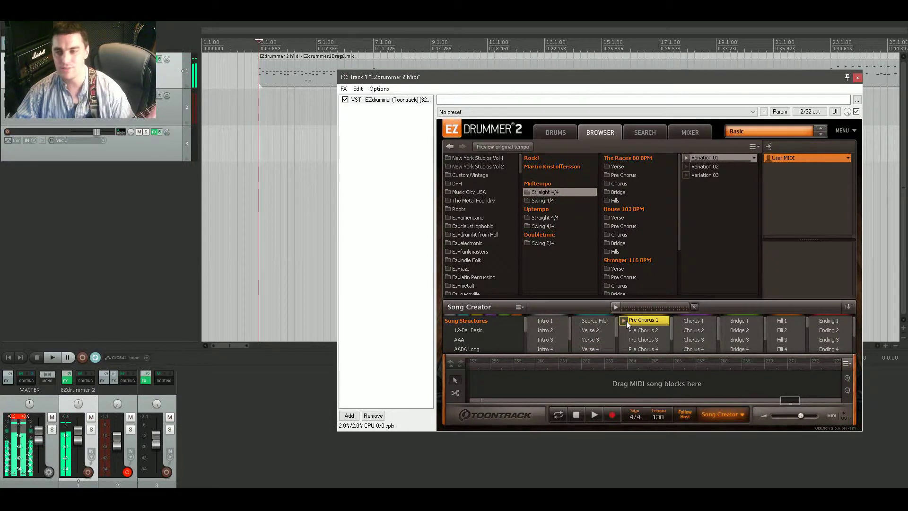
Preview the 12-Bar Basic, AAA and AABA Long song structures in the Song Creator.
left_click(473, 330)
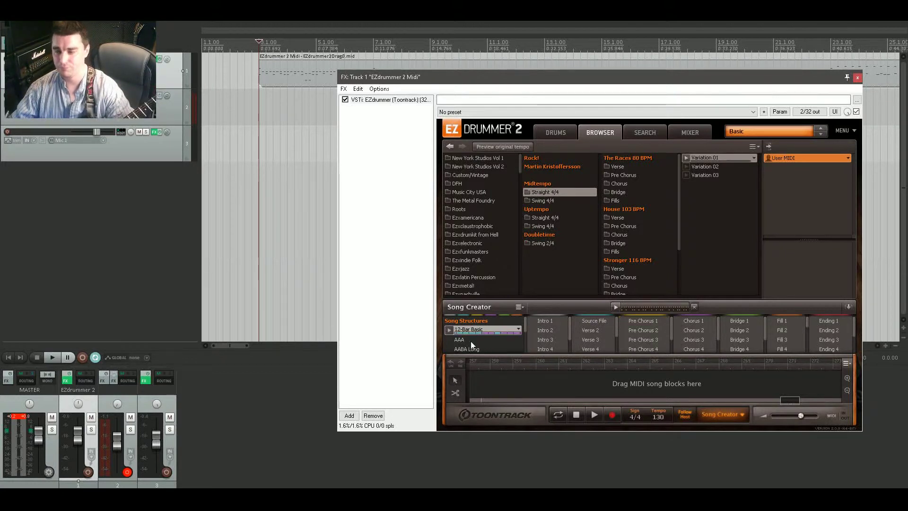
left_click(448, 329)
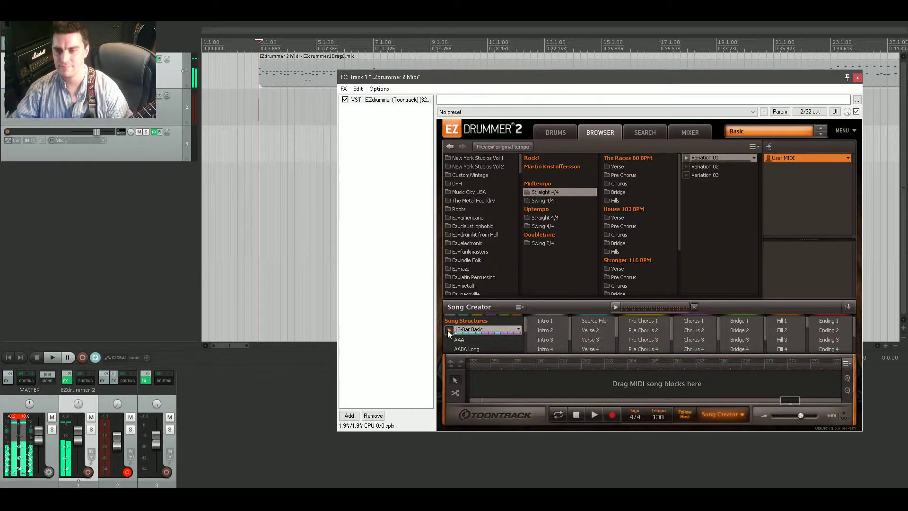
left_click(448, 338)
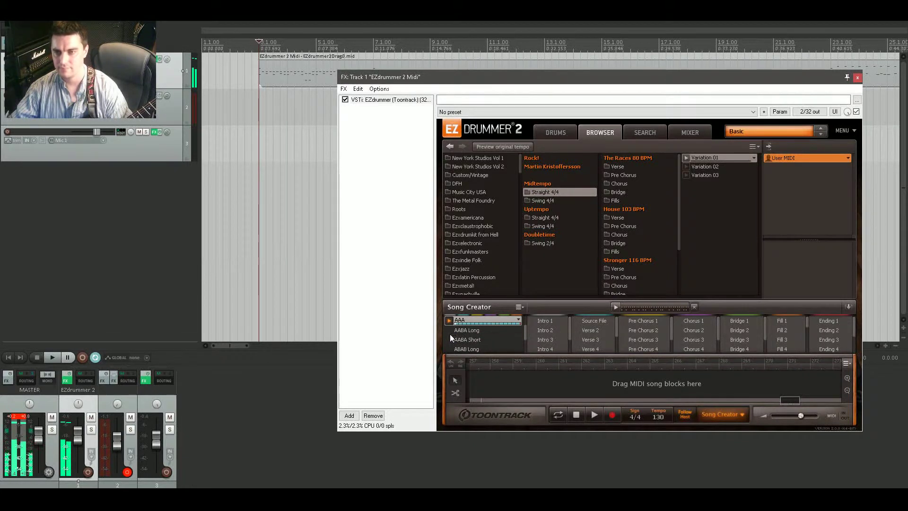
left_click(450, 331)
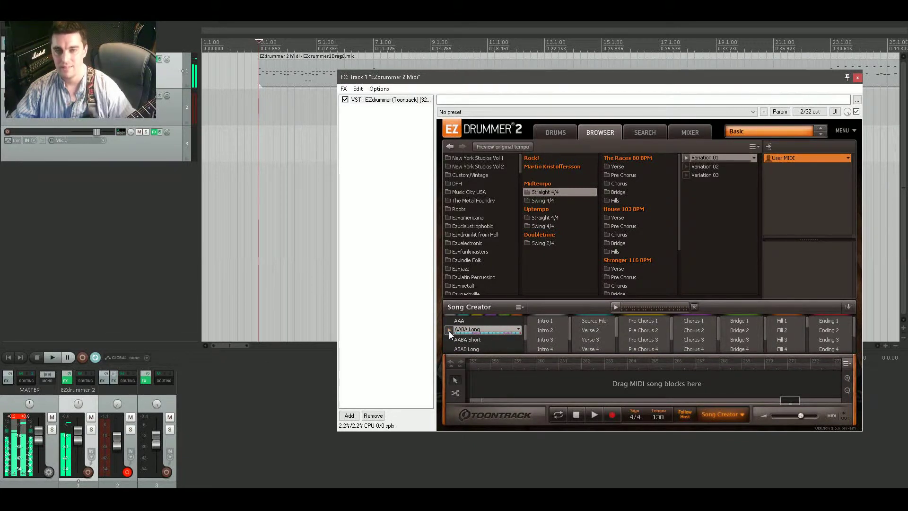
left_click(449, 330)
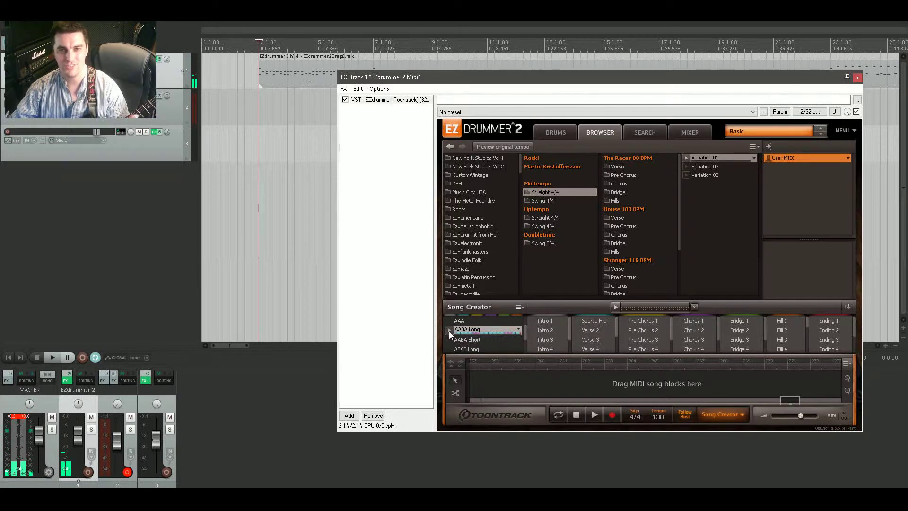
Preview the ABCABC Long song structure and place it as a MIDI item on a new track below track 3, starting at measure 2.
scroll(450, 331, "down", 1)
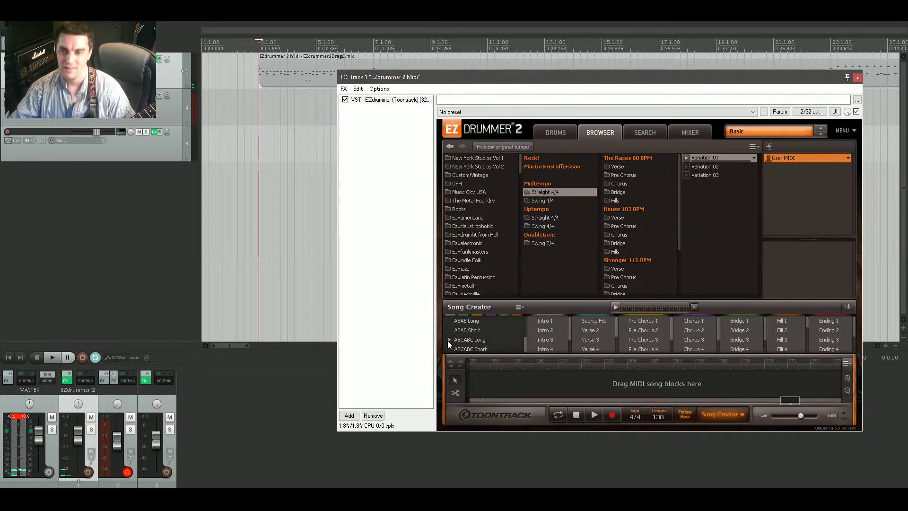
left_click(449, 339)
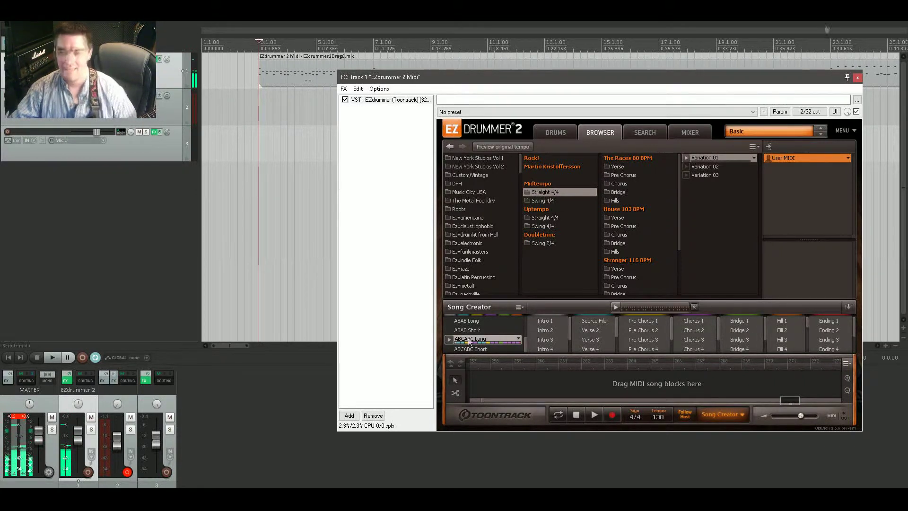
left_click_drag(449, 339, 227, 183)
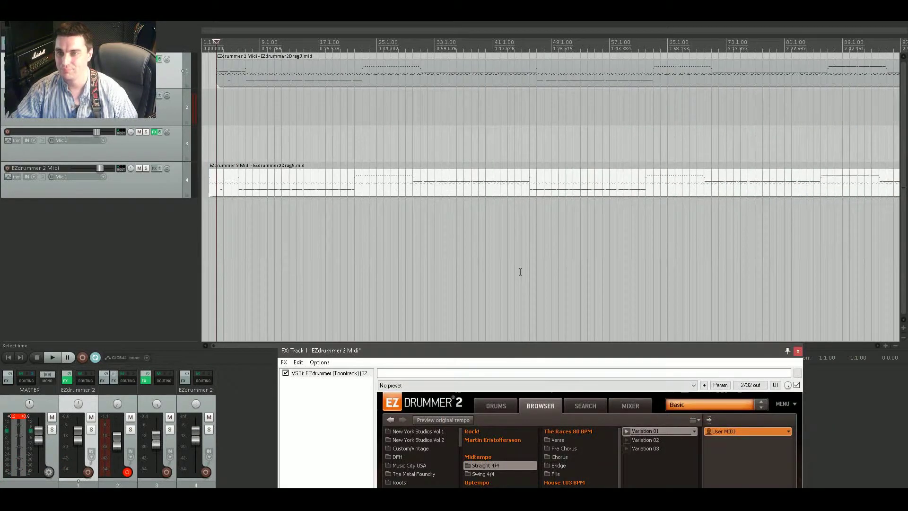
scroll(520, 272, "down", 3)
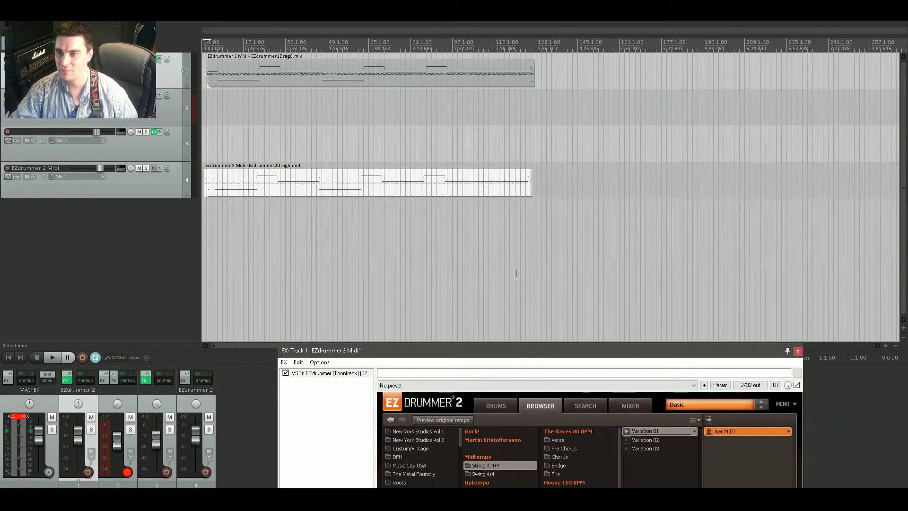
Delete the MIDI item on track 4.
left_click(440, 184)
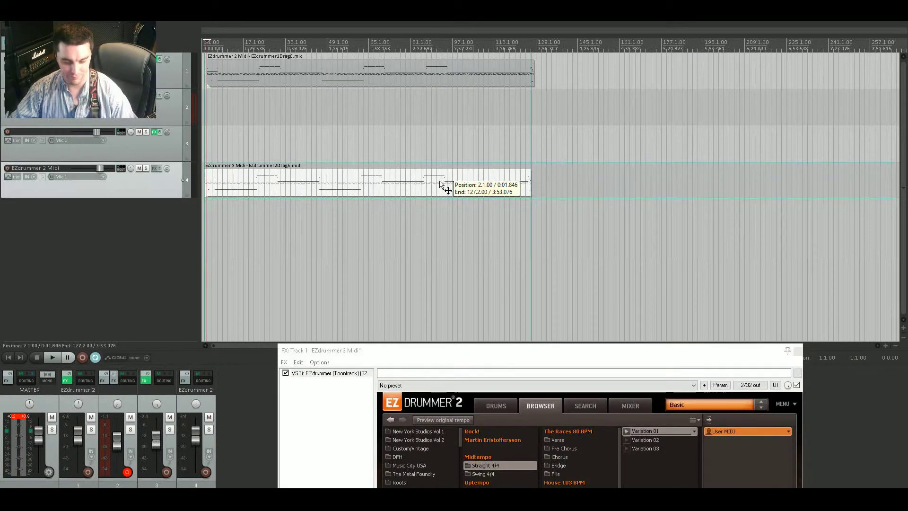
key("Delete")
Play the drum MIDI item on track 1 from measure 3, stop playback and close the instrument window.
left_click(212, 45)
scroll(458, 276, "up", 6)
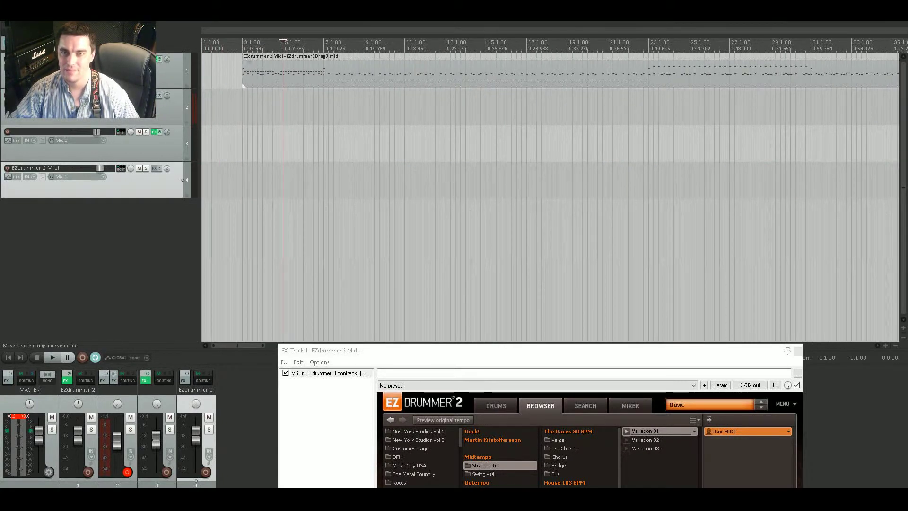
left_click(242, 42)
key("space")
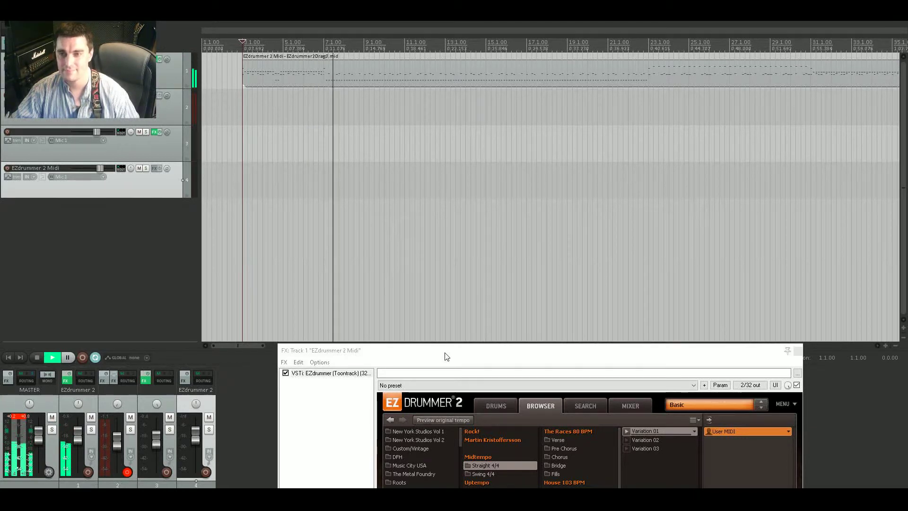
key("space")
left_click(797, 352)
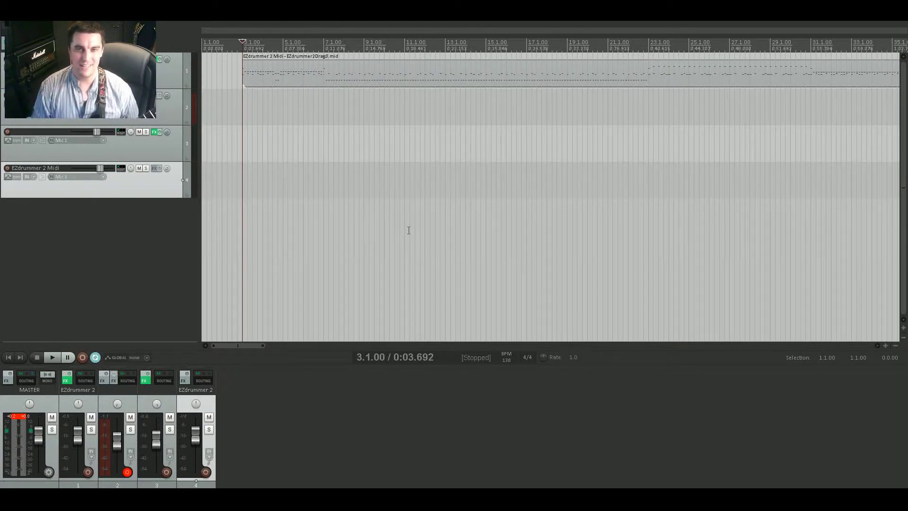
Inspect the end of the drum MIDI item on track 1, placing the edit cursor at measure 127 and at measure 128.
scroll(405, 192, "down", 4)
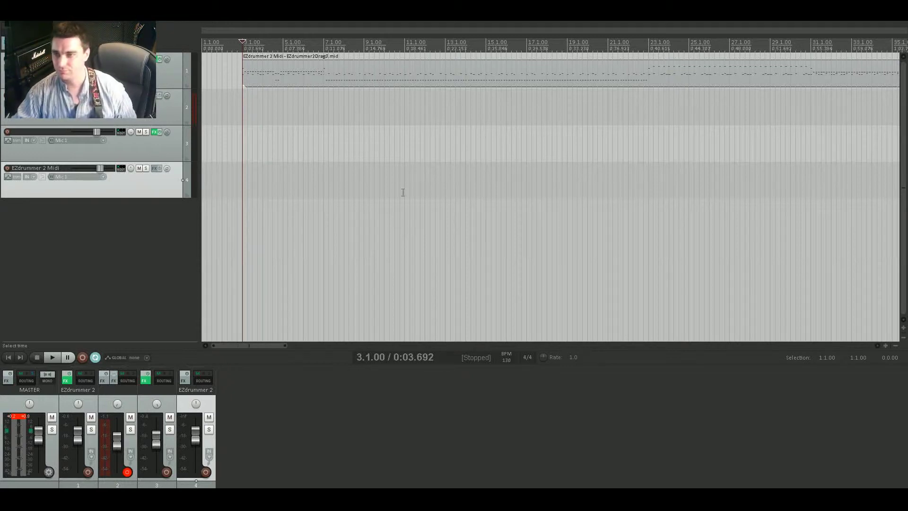
left_click(854, 46)
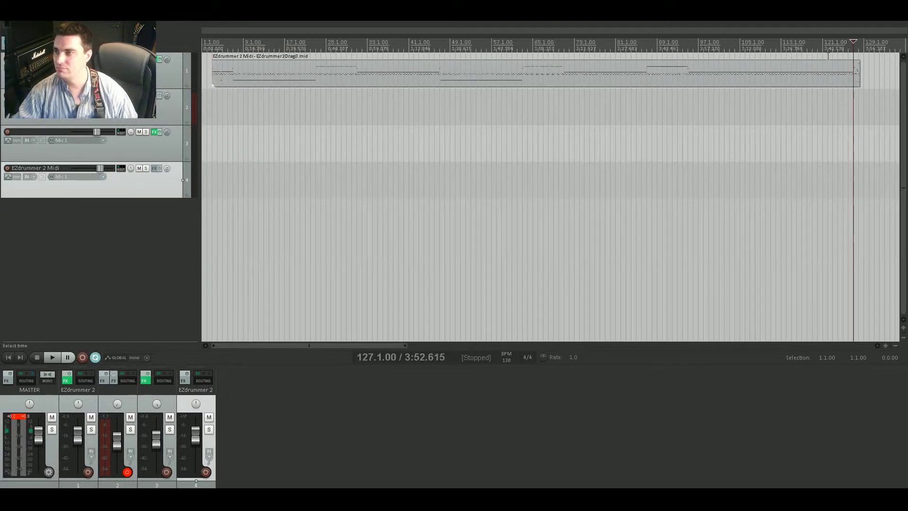
scroll(673, 51, "up", 8)
left_click(672, 51)
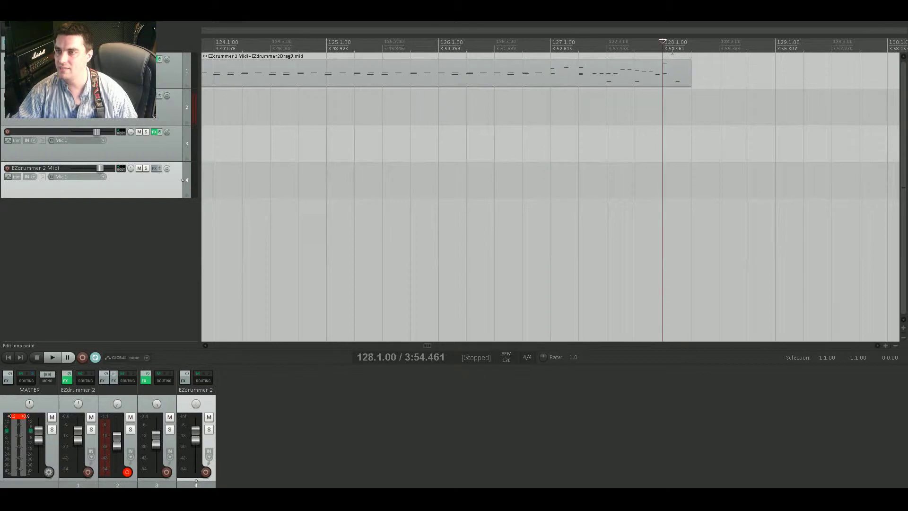
scroll(625, 113, "down", 8)
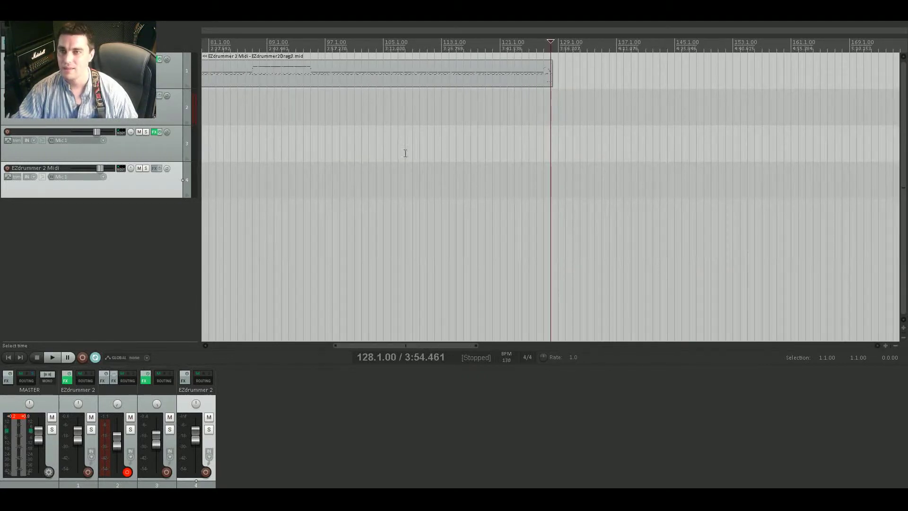
scroll(360, 152, "down", 2)
Return the edit cursor to measure 3 and play the drum MIDI item from there.
left_click(208, 45)
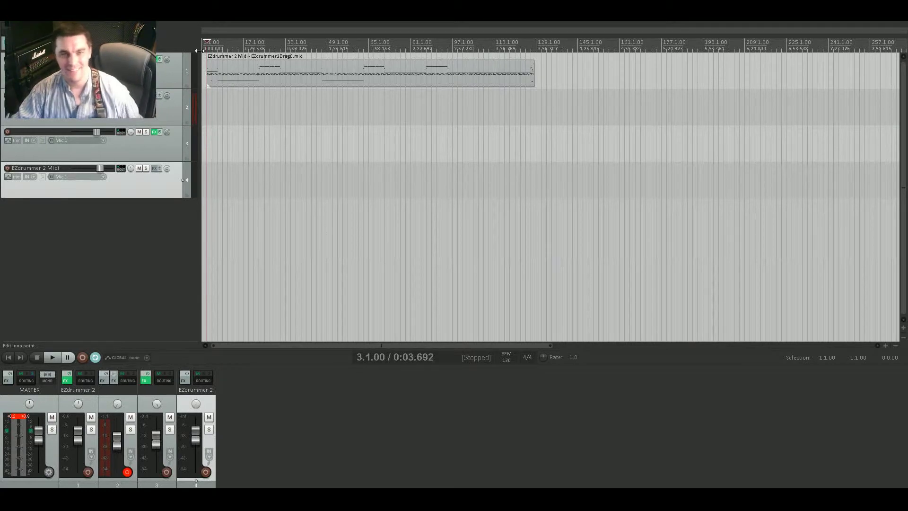
scroll(260, 156, "up", 6)
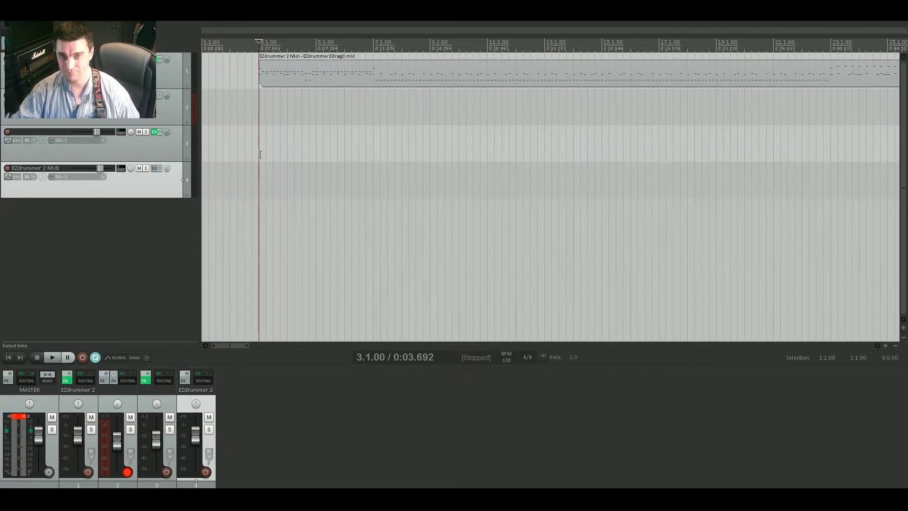
key("space")
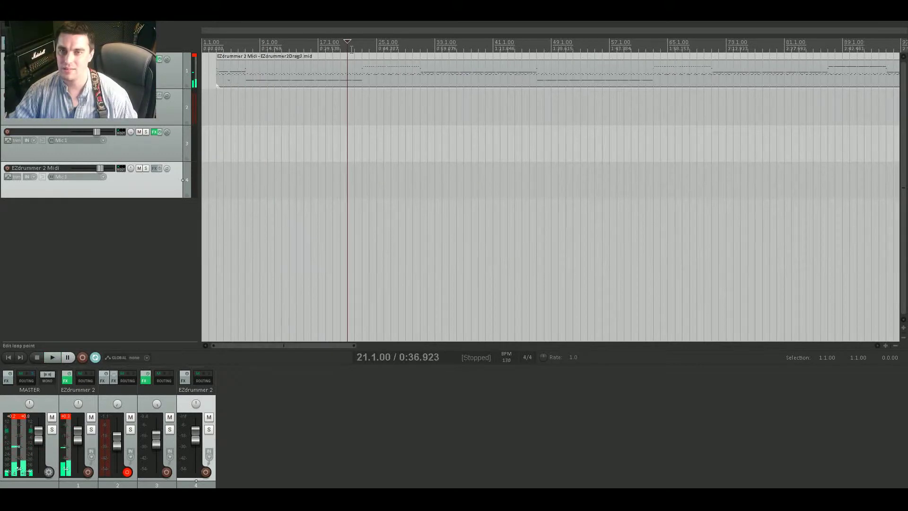
Audition the drum MIDI item from measures 21, 24, 32 and 47, and stop playback.
key("space")
left_click(368, 47)
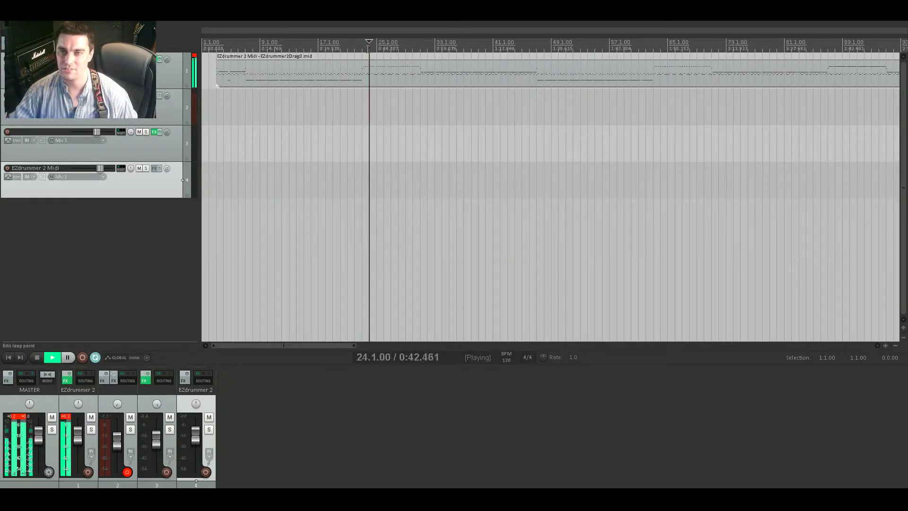
left_click(427, 47)
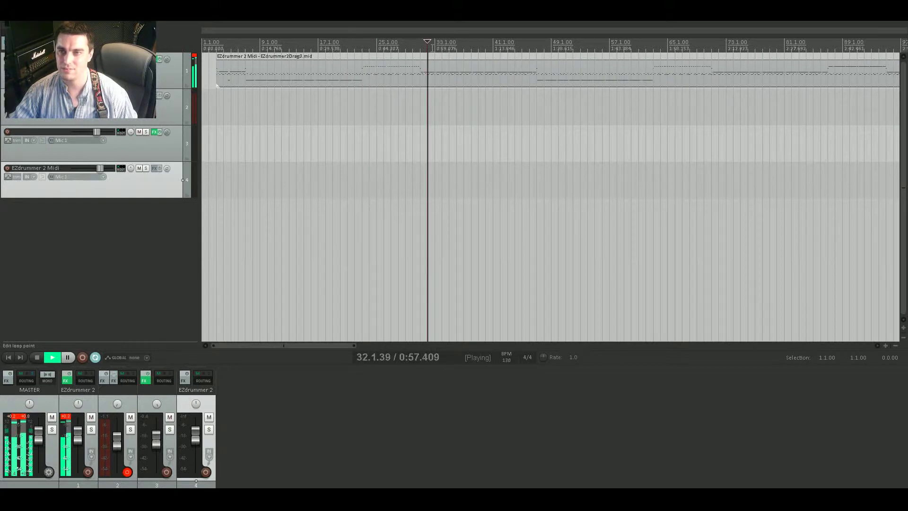
left_click(538, 56)
key("space")
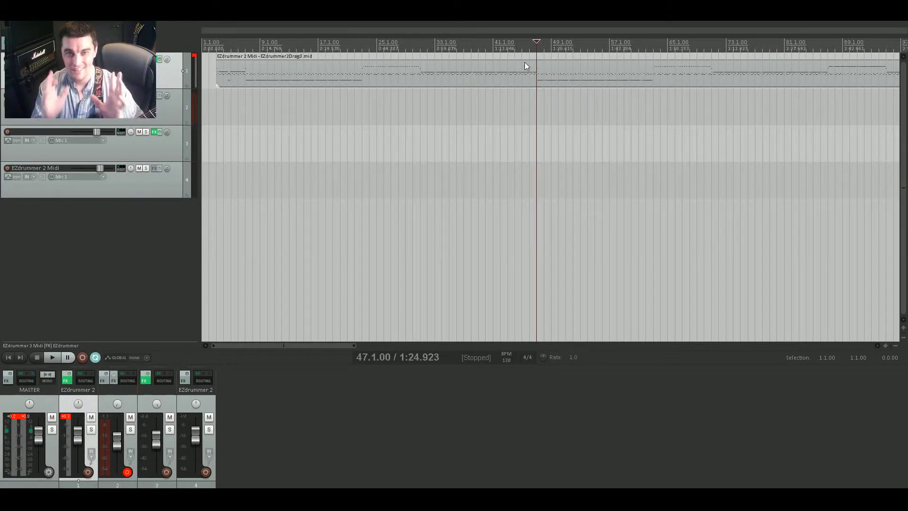
scroll(606, 32, "down", 3)
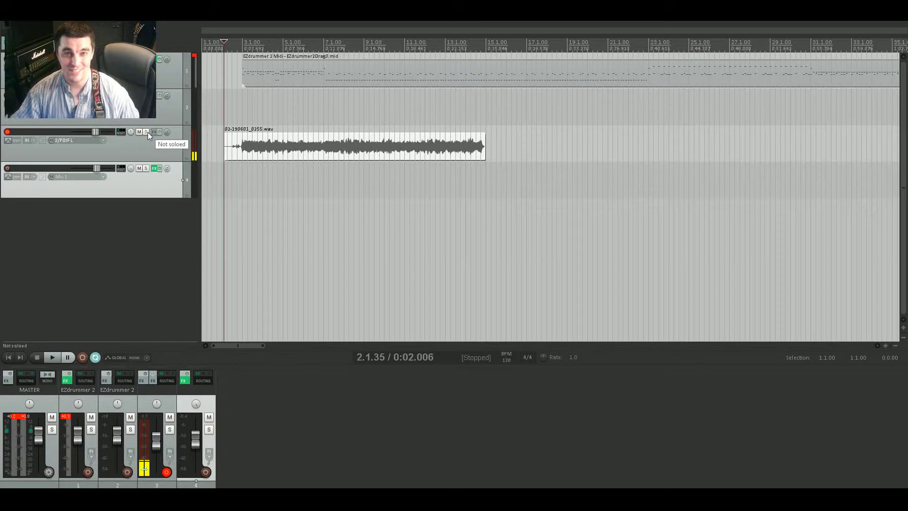
Play the recorded audio item on track 3 in solo, unsolo the track and stop playback.
left_click(147, 132)
key("space")
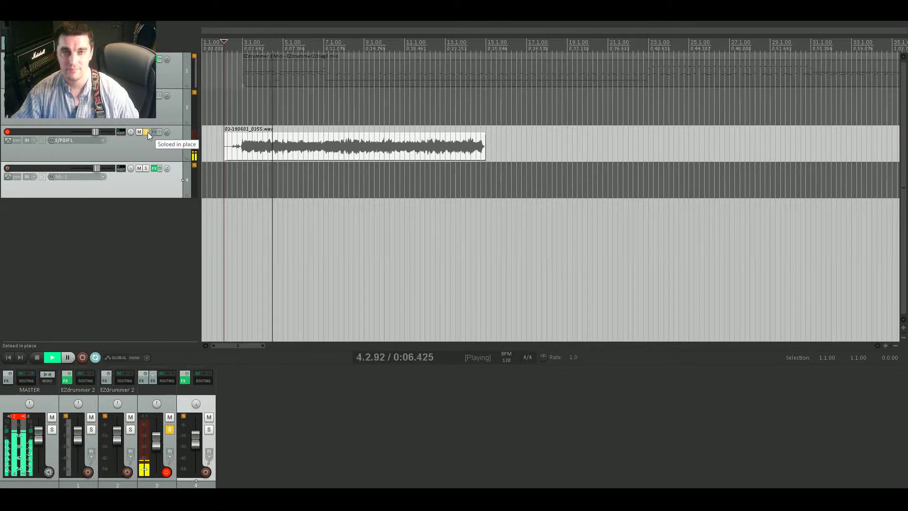
left_click(146, 132)
key("space")
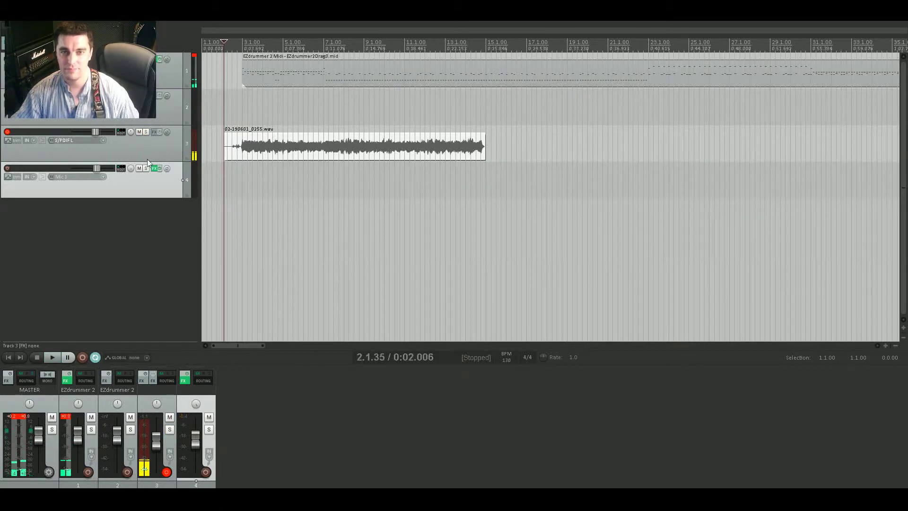
Mute track 4, play the drums and recorded audio without it, and stop playback.
left_click(139, 168)
key("space")
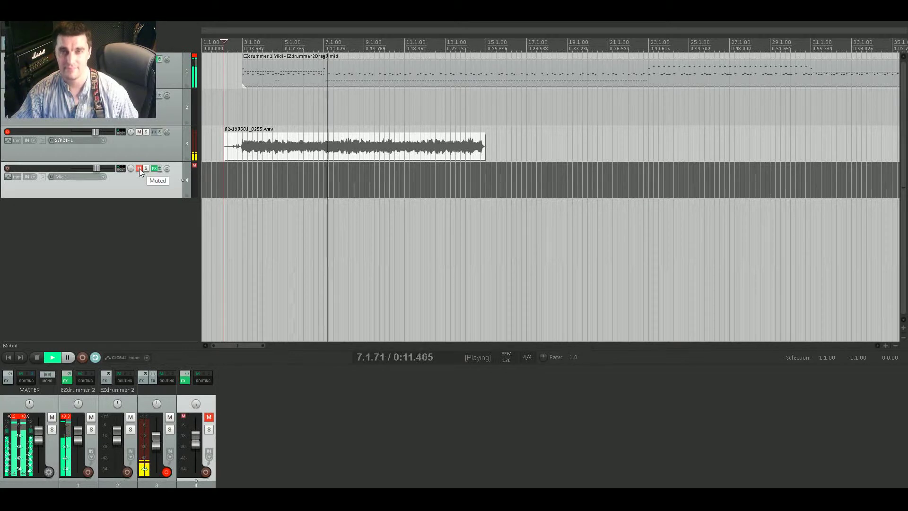
key("space")
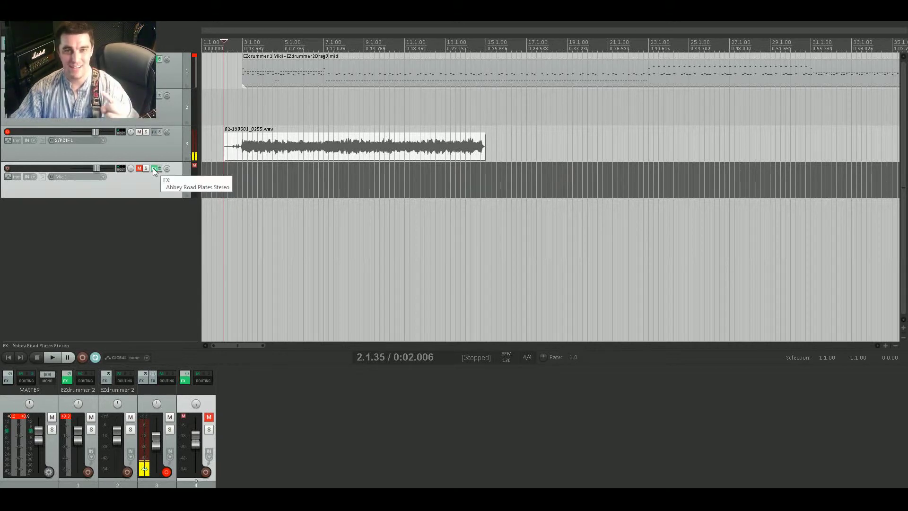
Delete the muted reverb track 4 and create a new empty track in its place.
key("Delete")
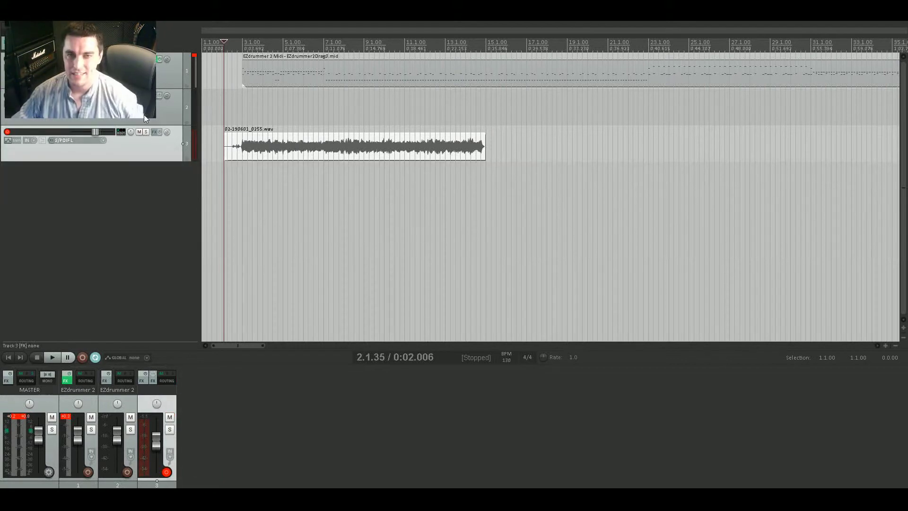
double_click(118, 187)
Filter the effects for "verb", add Cockos ReaVerb to track 4, and move its effects window clear of the track controls.
left_click(156, 169)
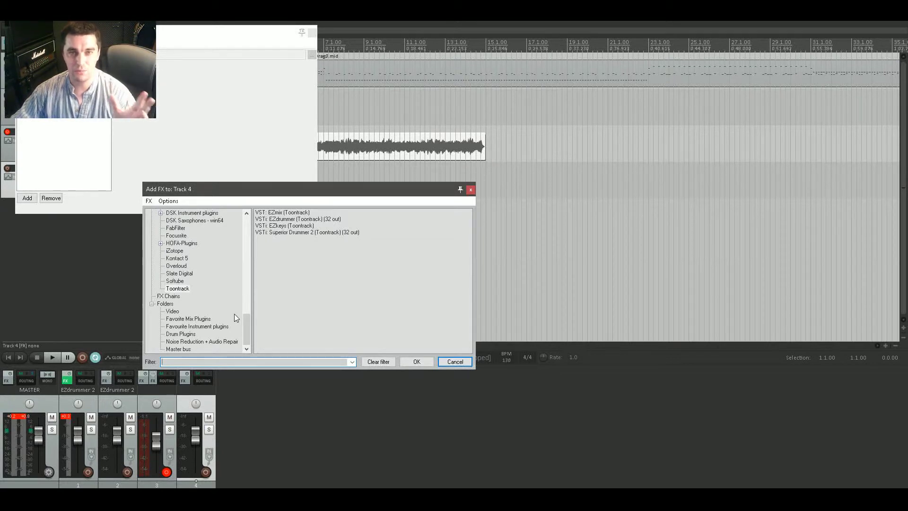
type("re")
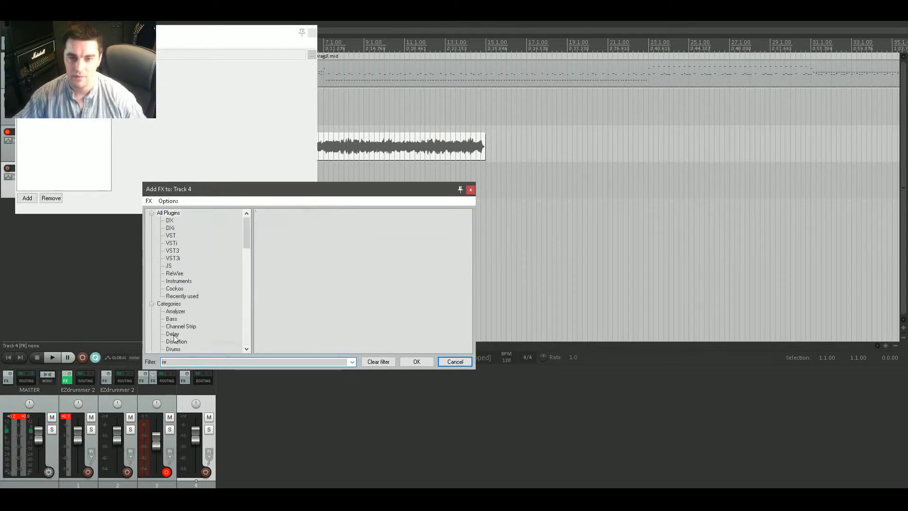
left_click_drag(182, 364, 156, 364)
type("verb")
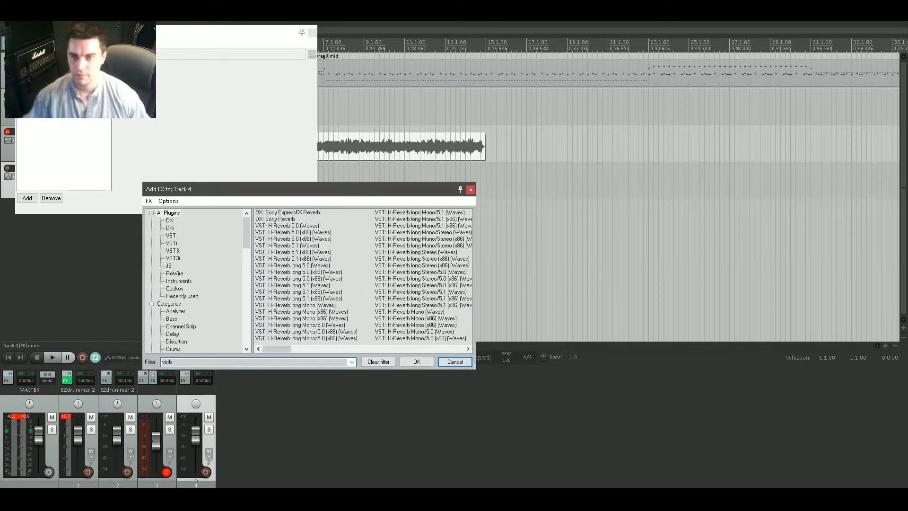
left_click(181, 290)
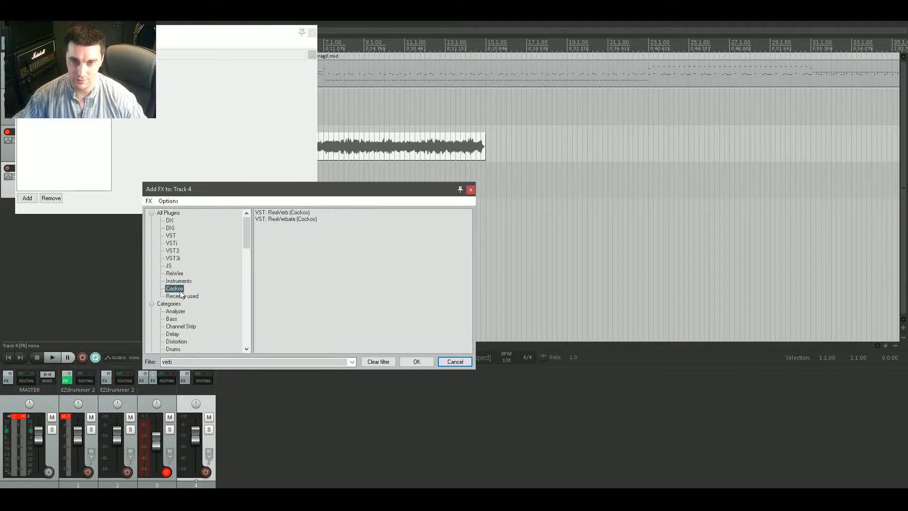
left_click(294, 214)
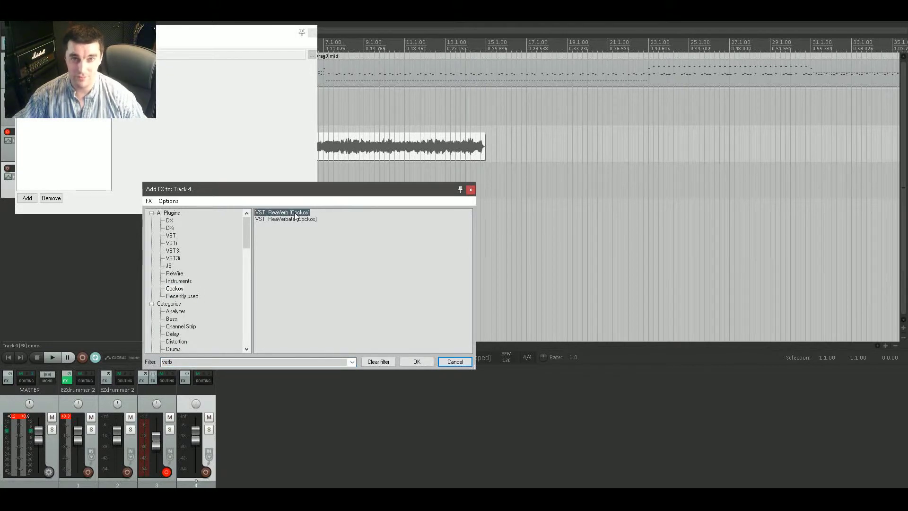
left_click(424, 362)
left_click_drag(230, 33, 588, 124)
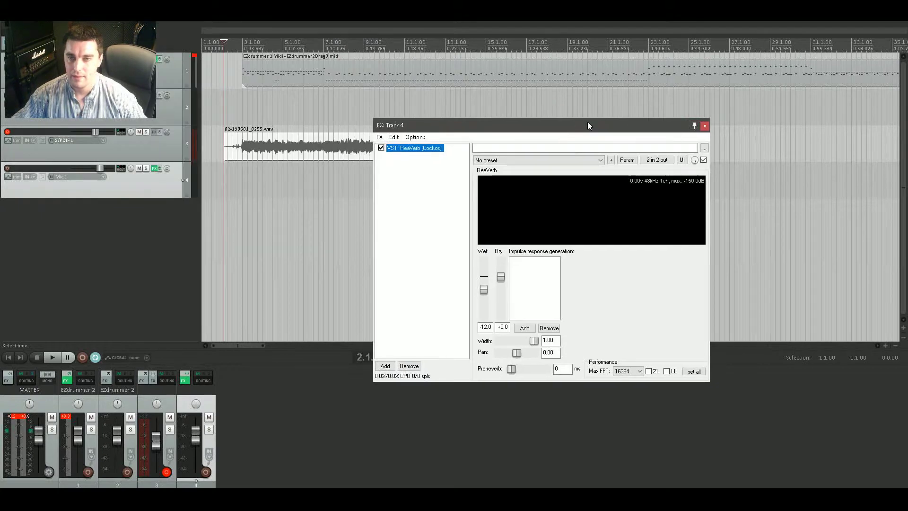
Create a send from track 3 to track 4 and set it to Pre-Fader (Post-FX).
left_click(121, 134)
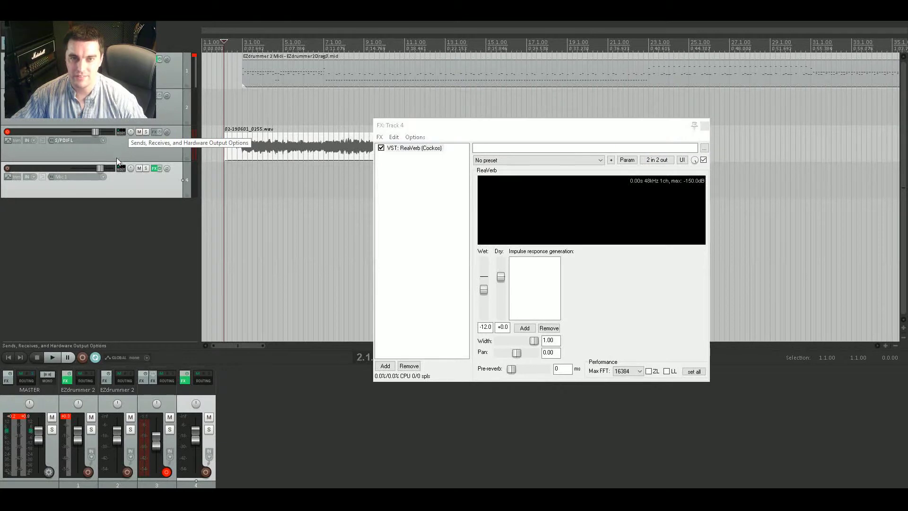
left_click_drag(119, 169, 118, 173)
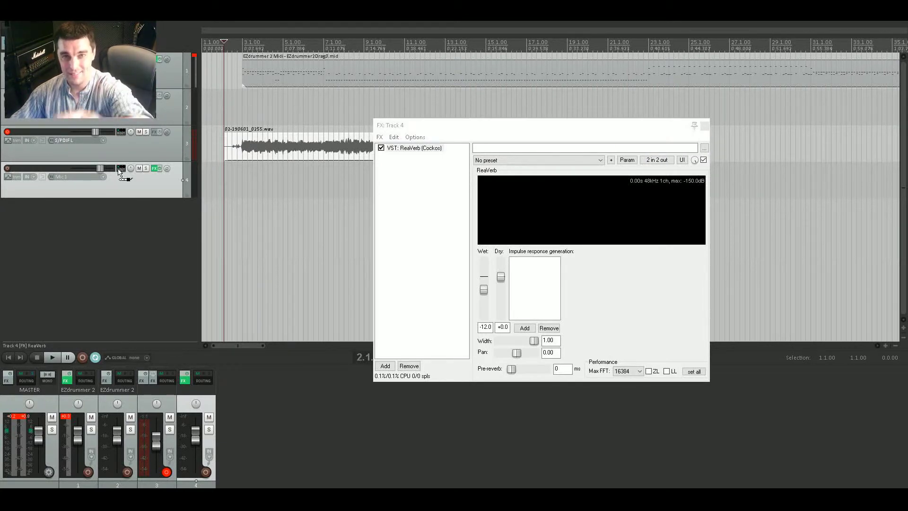
left_click_drag(119, 172, 118, 169)
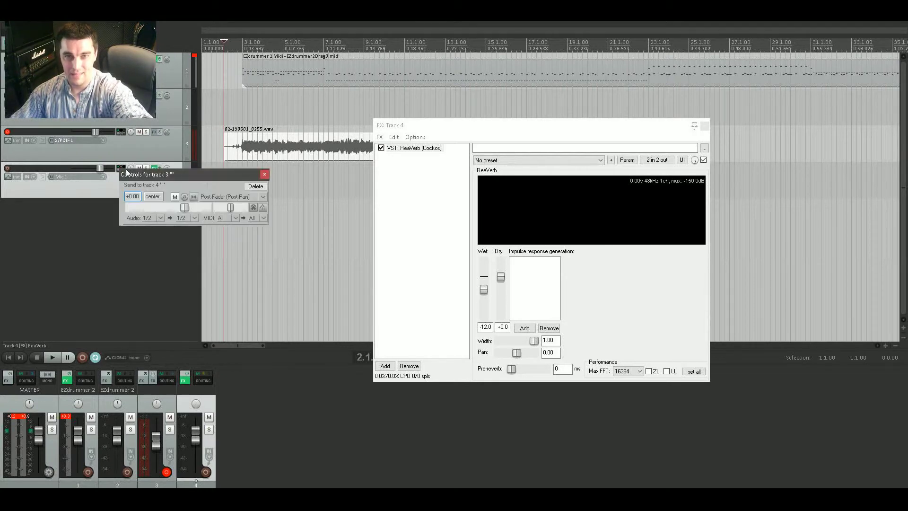
left_click(234, 196)
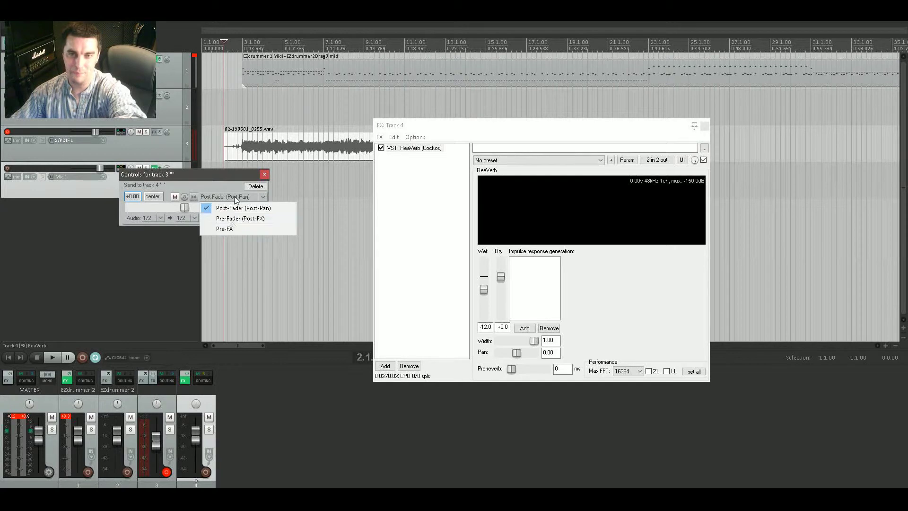
left_click(231, 221)
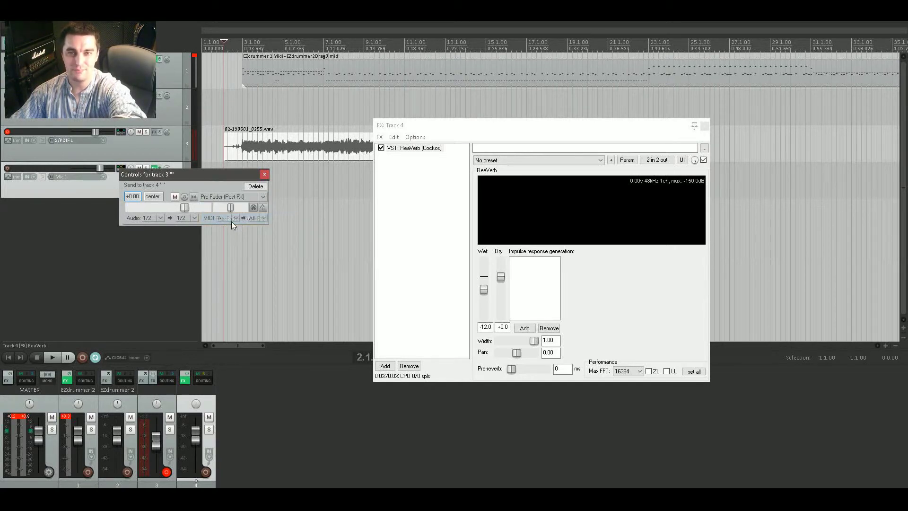
Load the sweetverbo preset in ReaVerb, play the project to hear it, and disable the Echo Generator.
left_click(530, 164)
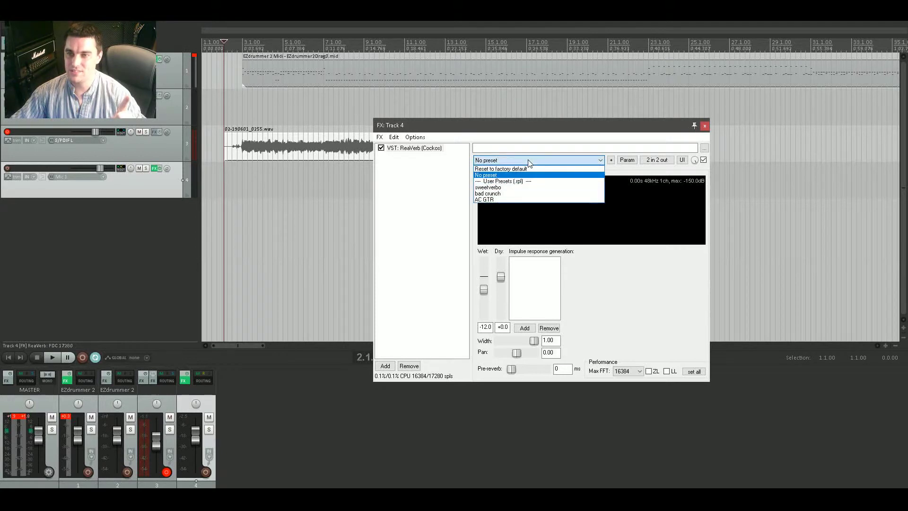
left_click(517, 188)
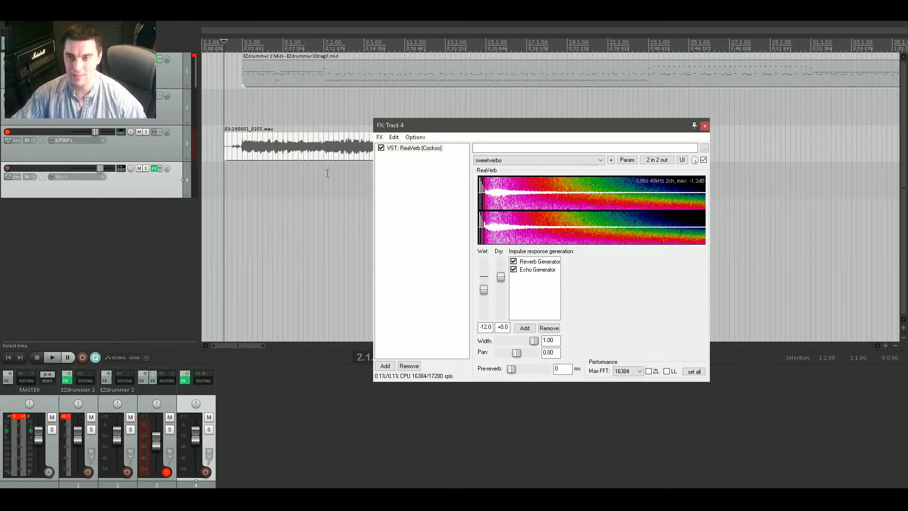
key("space")
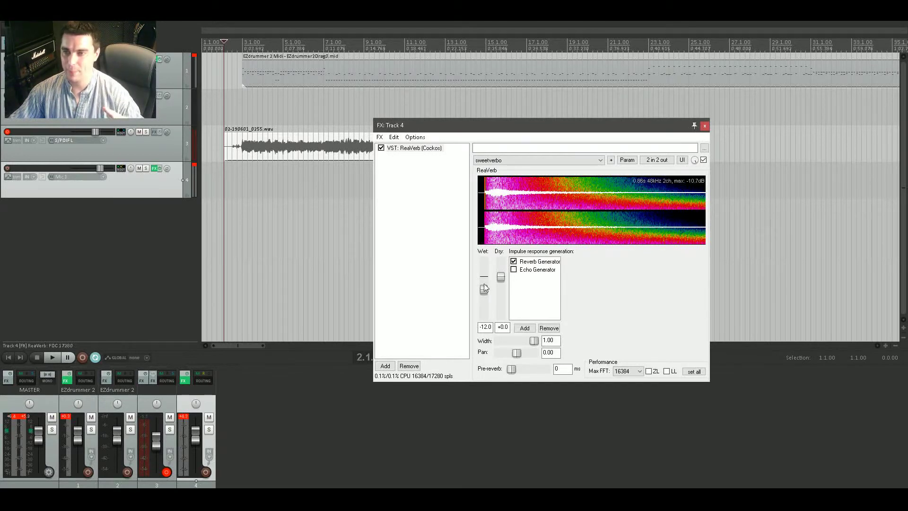
Set ReaVerb's wet level to -24.5 while playing the project with track 4 soloed, unsolo the track and stop playback.
left_click_drag(485, 291, 487, 308)
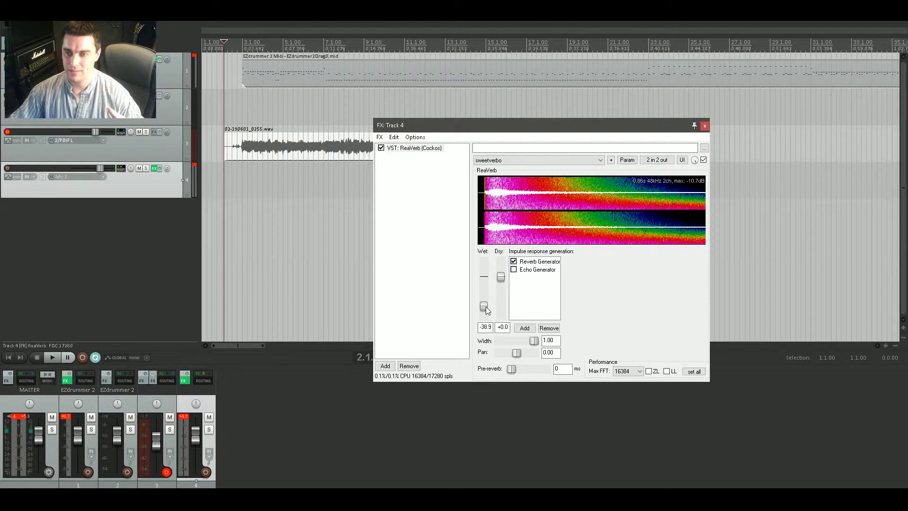
key("space")
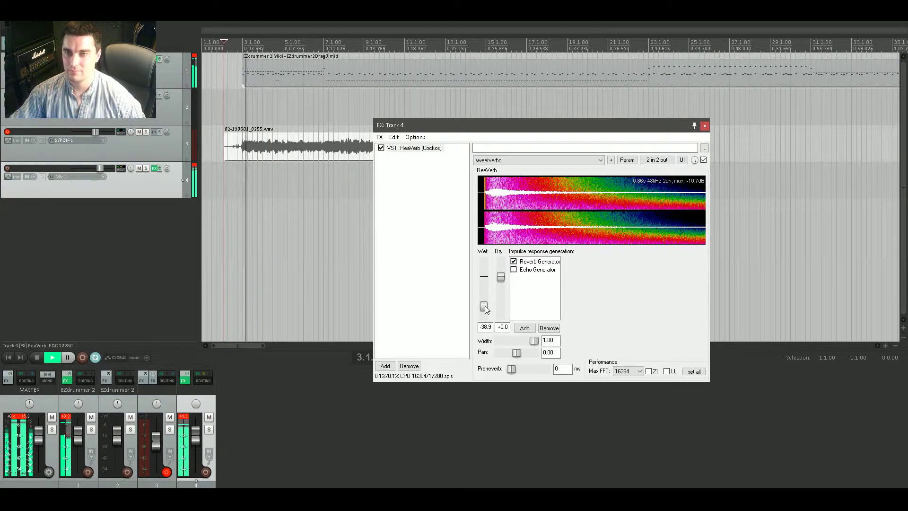
left_click(146, 169)
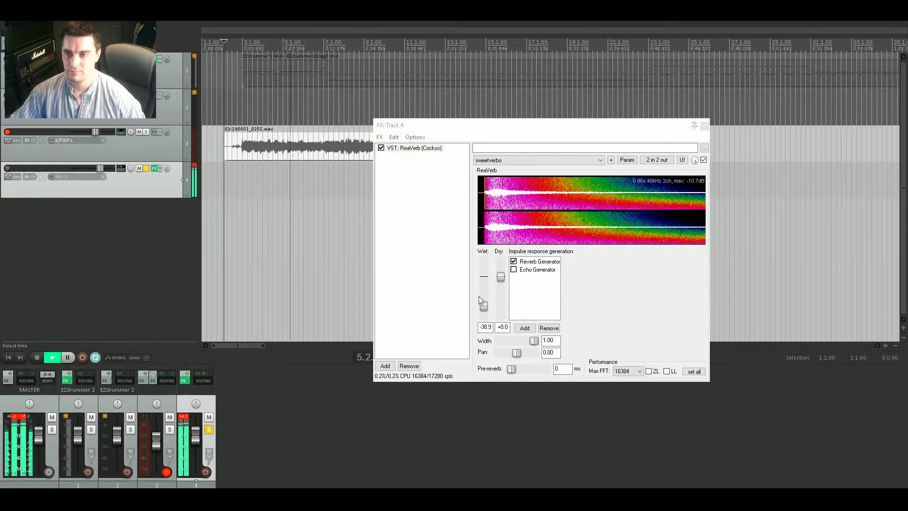
left_click_drag(484, 308, 484, 302)
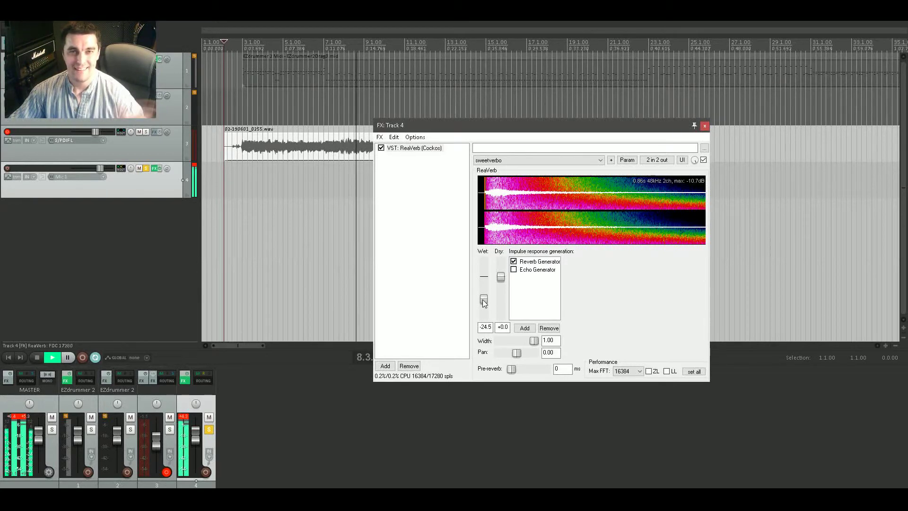
left_click(146, 169)
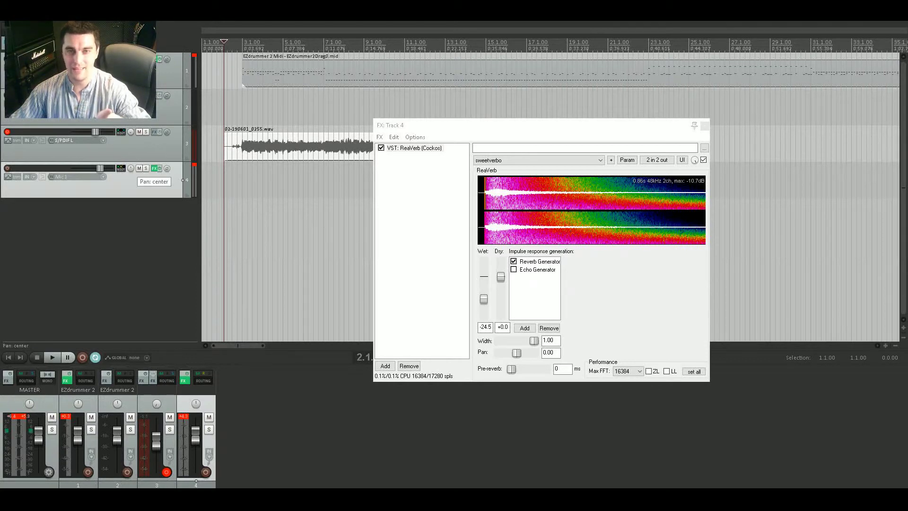
Play the project, reset track 3's volume to its default level during playback, and stop.
mouse_move(130, 171)
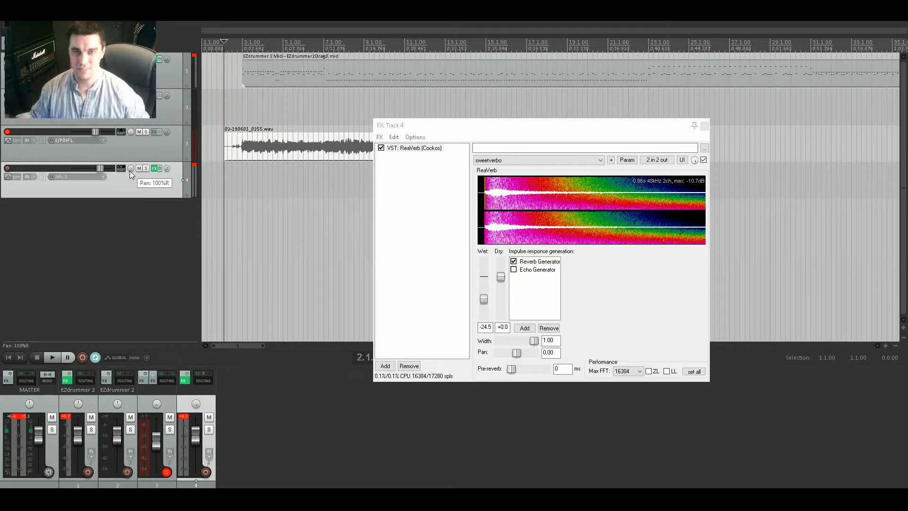
key("space")
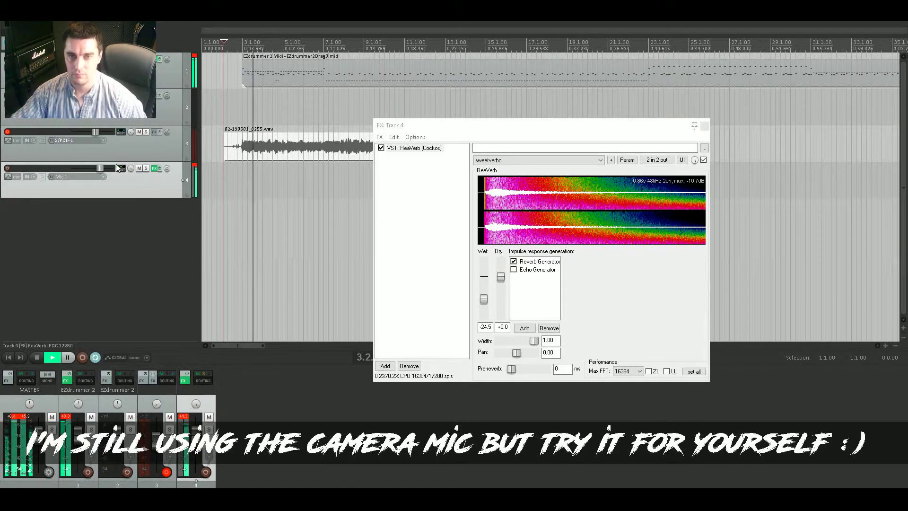
mouse_move(94, 138)
double_click(94, 133)
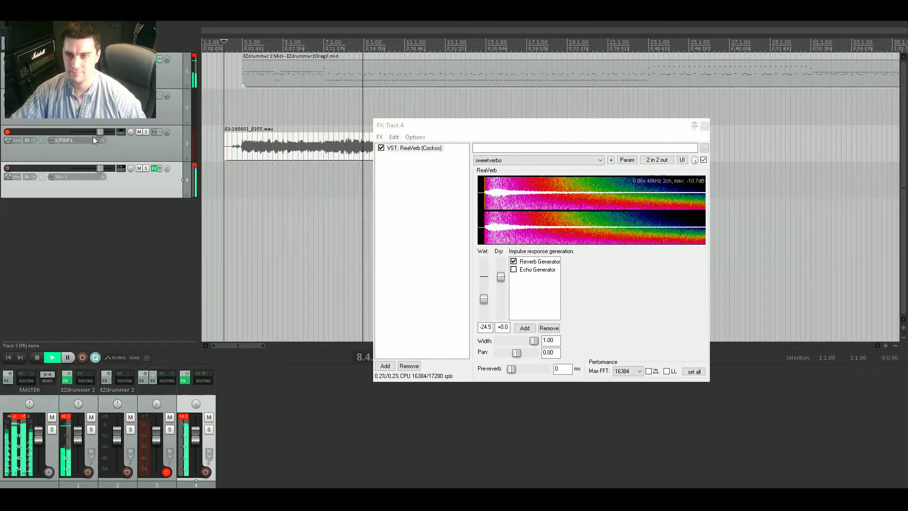
key("space")
Set ReaVerb's wet level to -14.8 and the Reverb Generator's room size to 50.
left_click(529, 270)
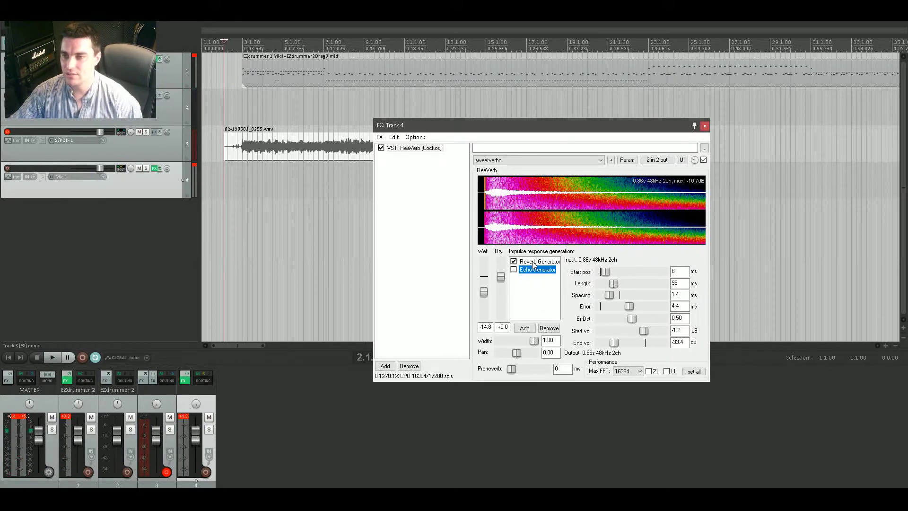
left_click(534, 265)
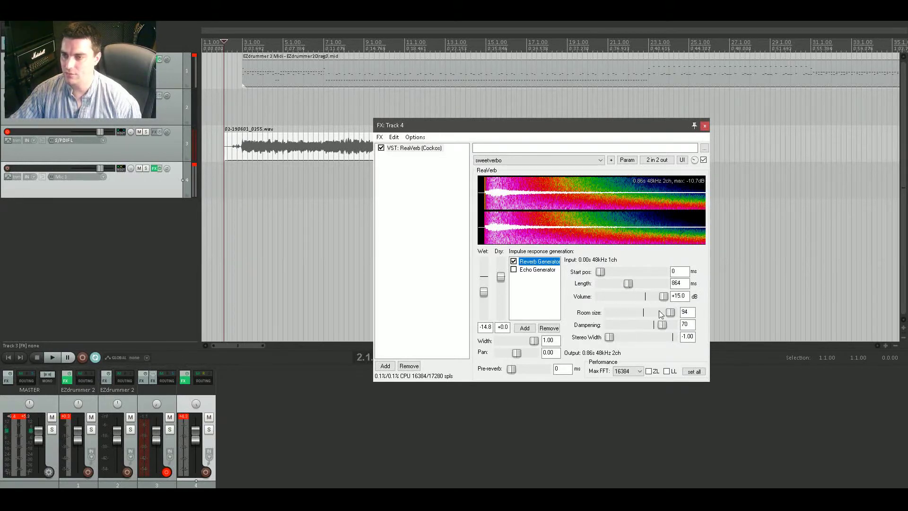
left_click_drag(672, 313, 644, 313)
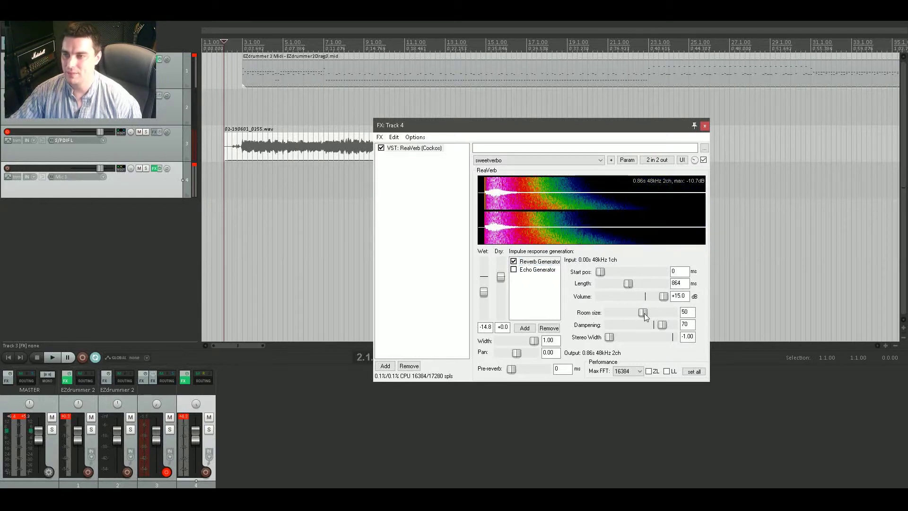
Play the project with track 4 soloed to audition the reverb, and unsolo the track.
key("space")
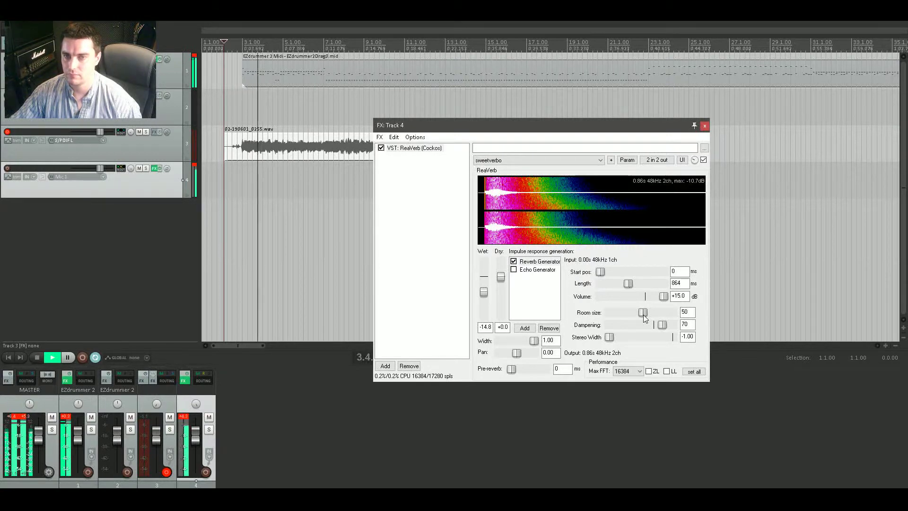
left_click(146, 168)
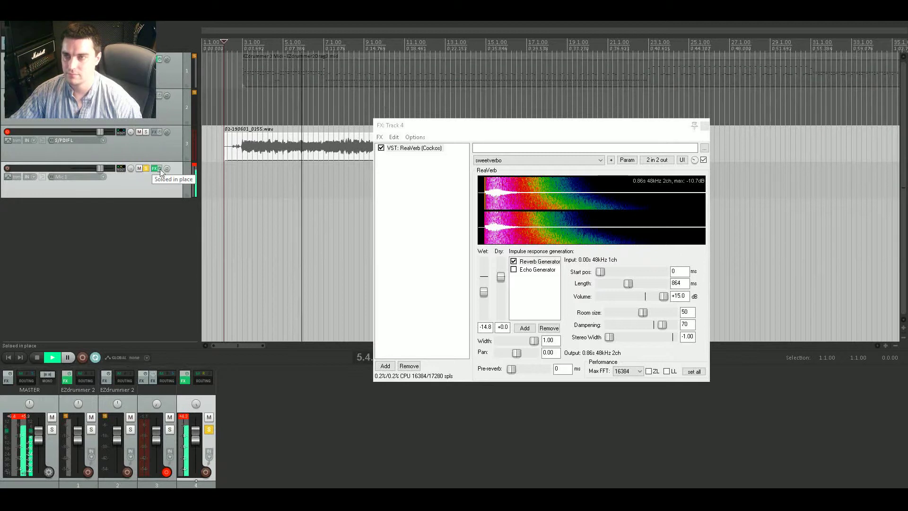
mouse_move(695, 161)
left_mouse_down()
mouse_move(695, 147)
mouse_move(695, 164)
left_mouse_up()
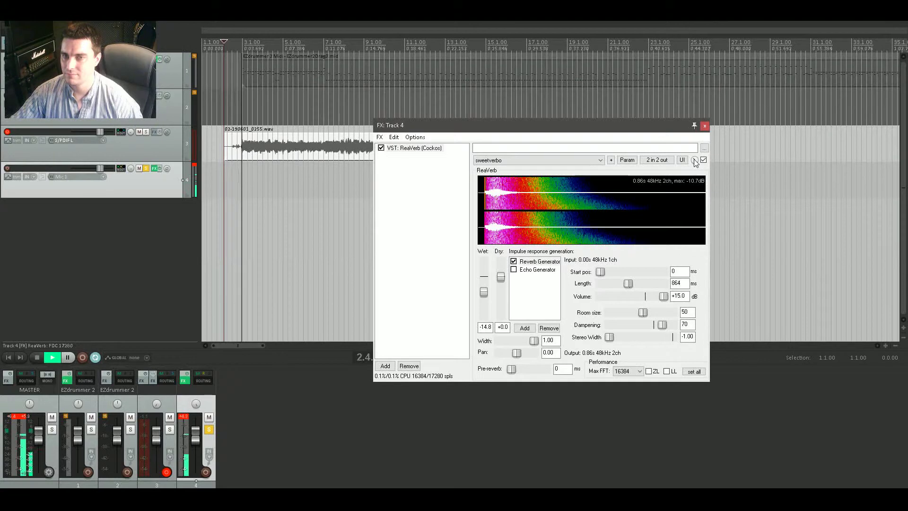
key("space")
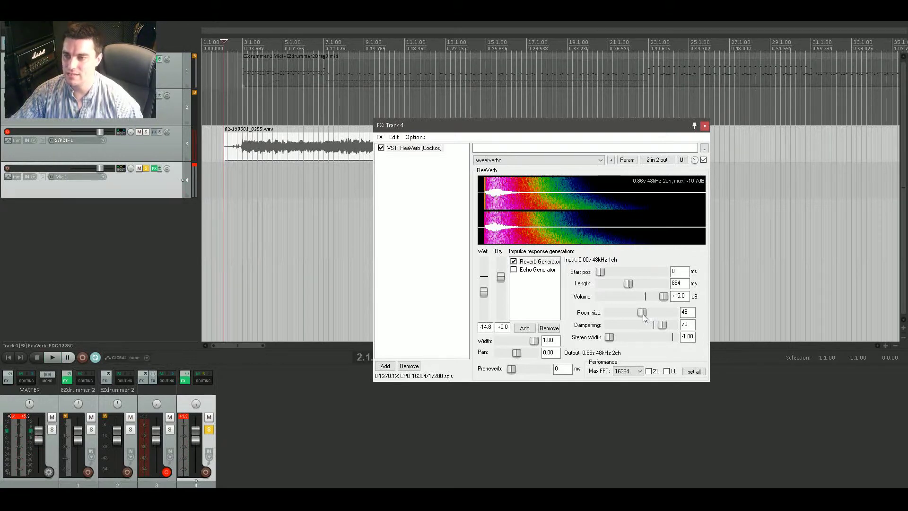
key("space")
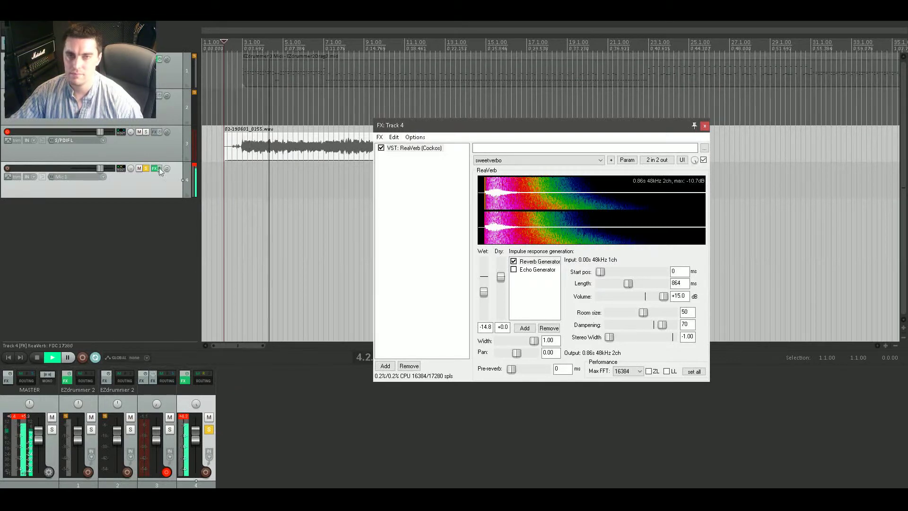
left_click(144, 168)
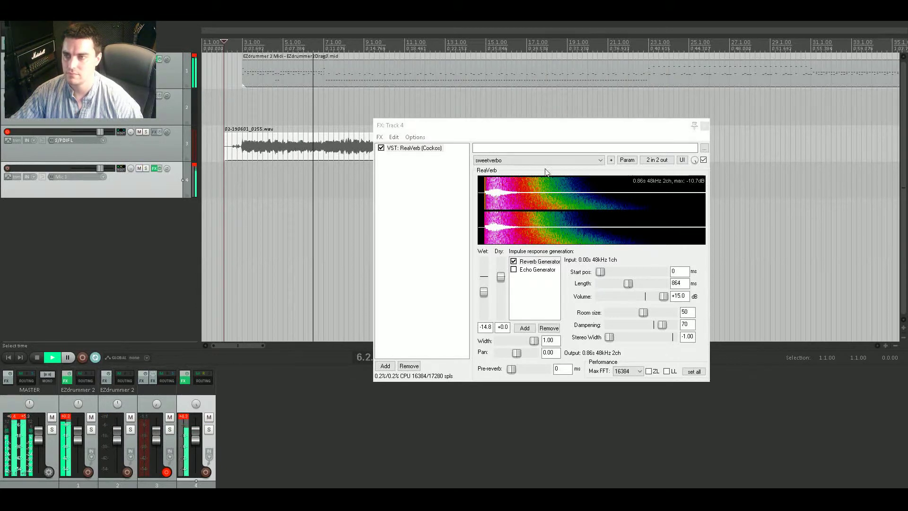
Set ReaVerb's overall mix to 47% wet during playback, close the effects window and stop playback.
left_click(695, 160)
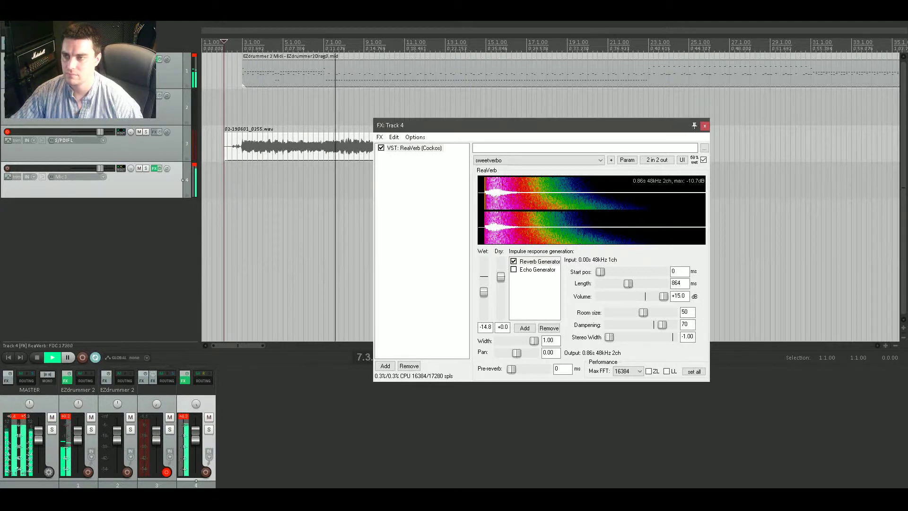
left_click_drag(695, 160, 694, 155)
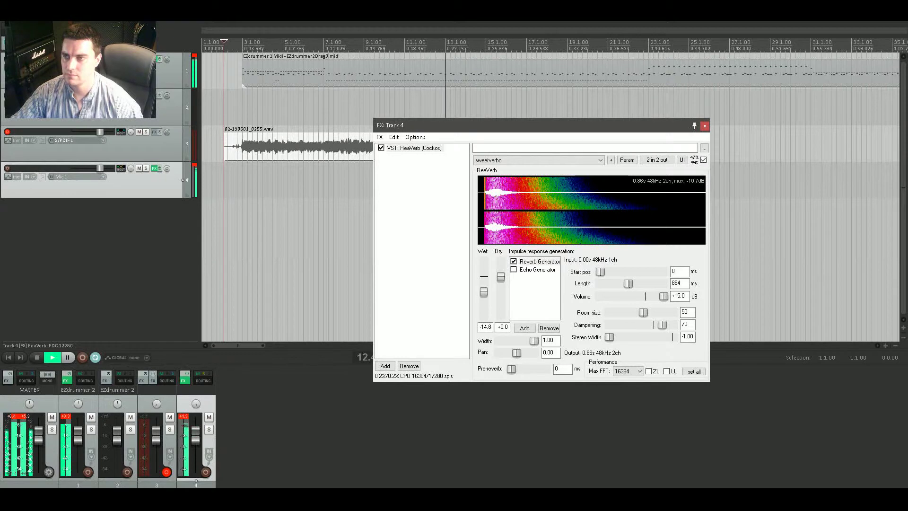
left_click(705, 128)
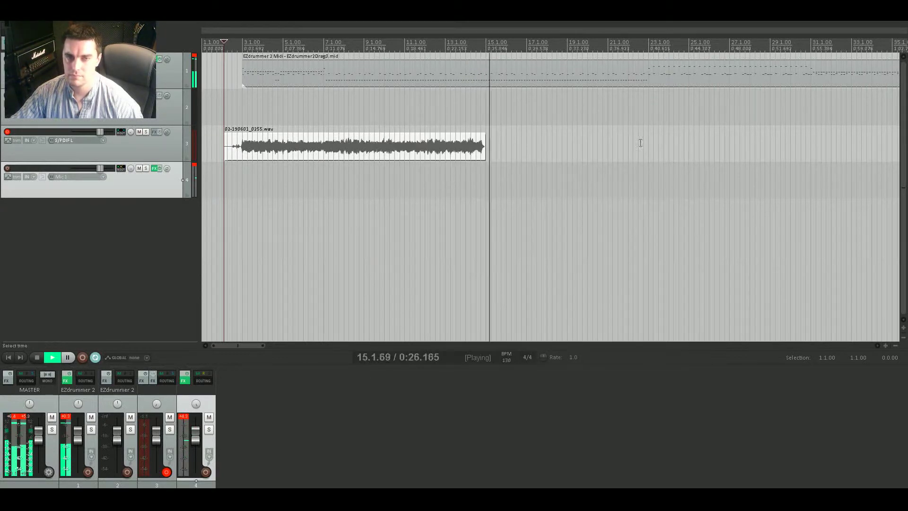
key("space")
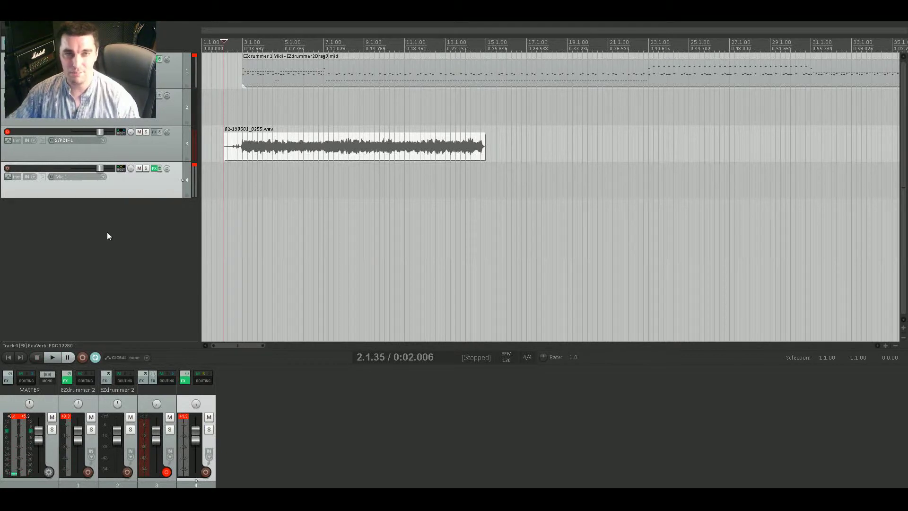
Add a new track, move it directly above the guitar recording's track, and name it Gtr Bus.
double_click(107, 231)
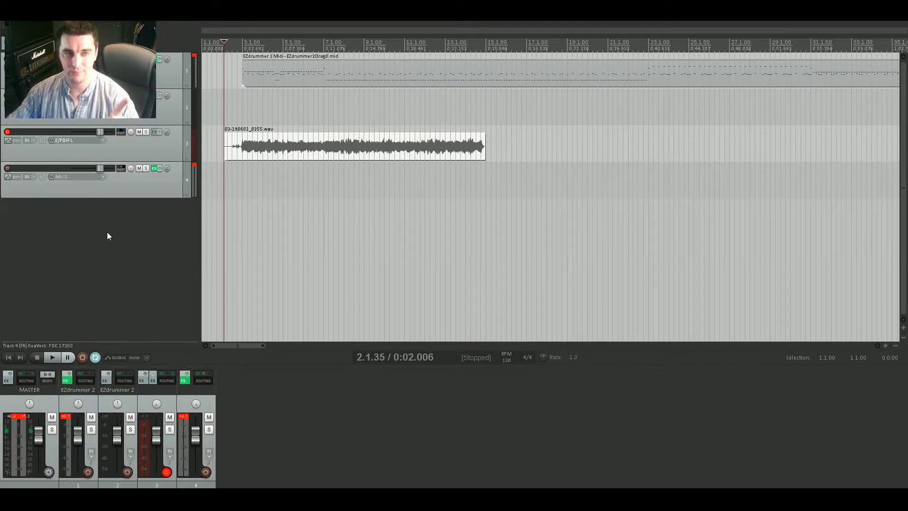
left_click_drag(154, 228, 148, 131)
double_click(50, 131)
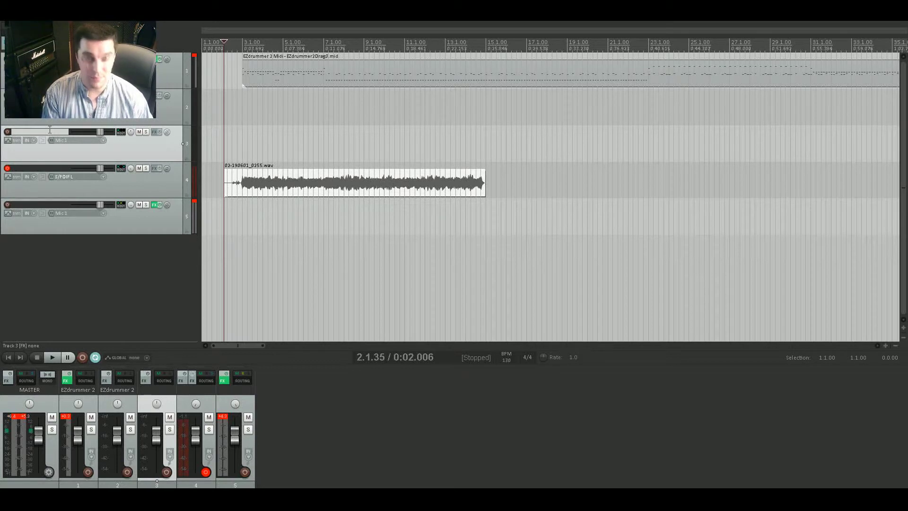
type("Gtr Bus")
key("Return")
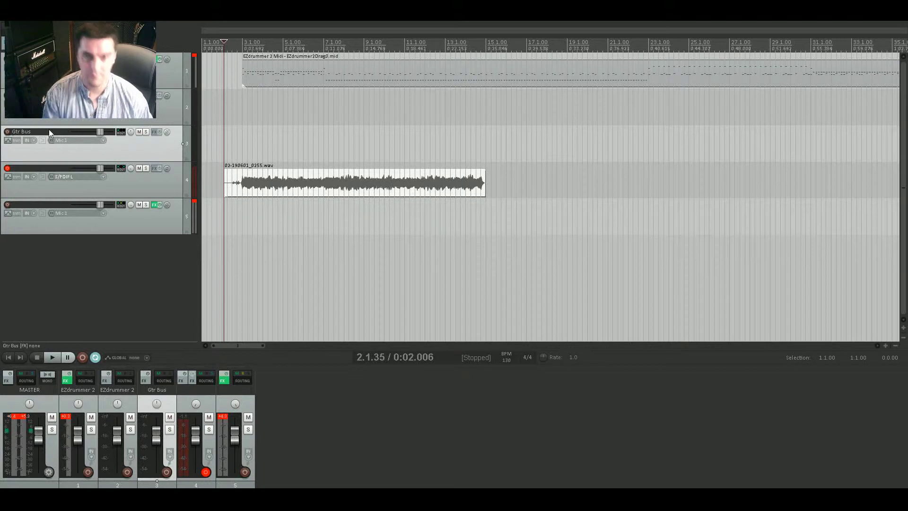
Nest the guitar recording track and the reverb track together inside the Gtr Bus track.
left_click(168, 186)
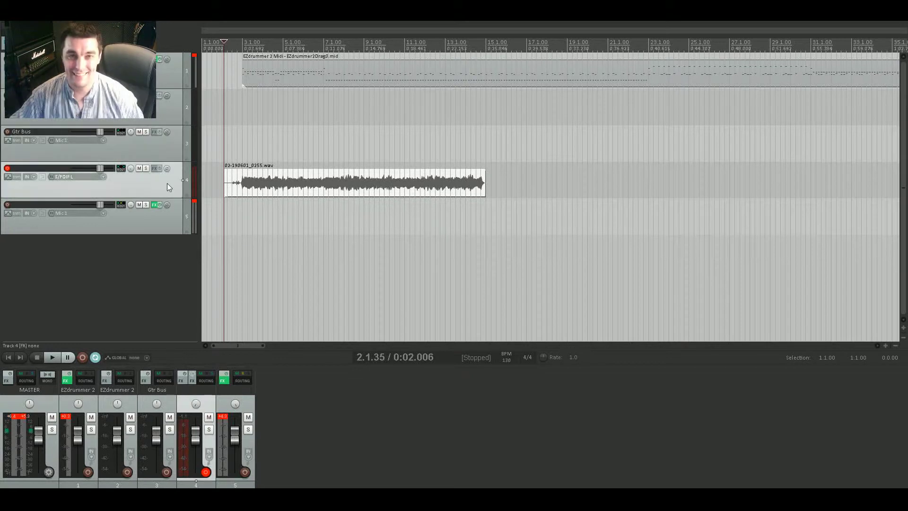
left_click(171, 222, "ctrl")
left_click_drag(174, 183, 167, 142)
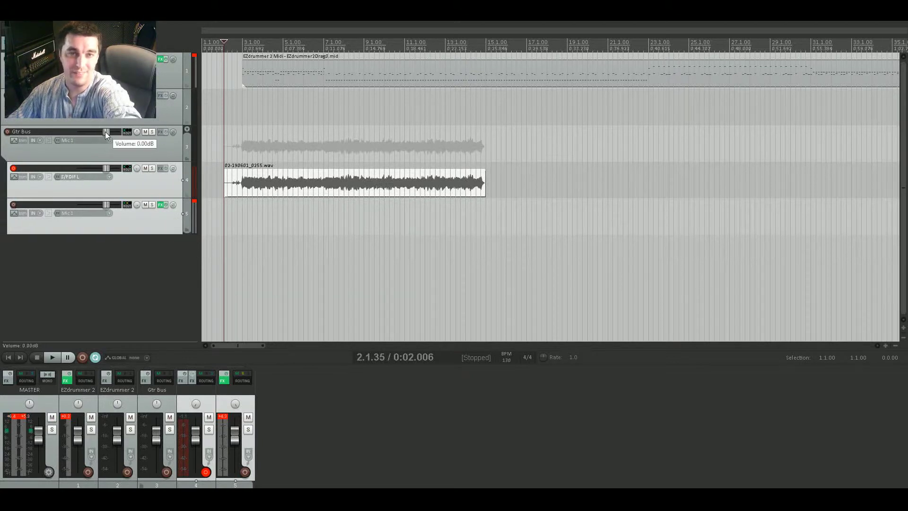
Lower the Gtr Bus volume to about -1.98 dB while playing the project to check the combined guitar level.
left_click_drag(106, 135, 101, 136)
key("space")
scroll(102, 134, "up", 2)
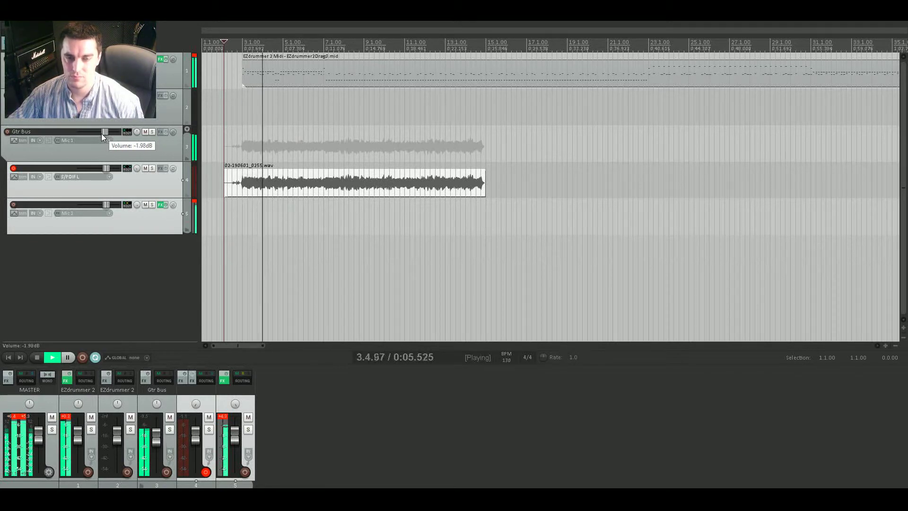
scroll(102, 134, "down", 1)
scroll(102, 137, "up", 2)
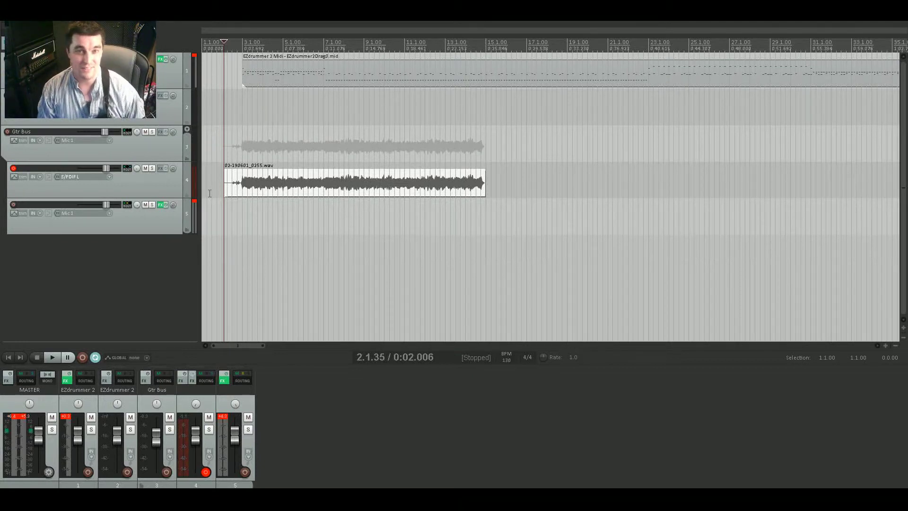
key("space")
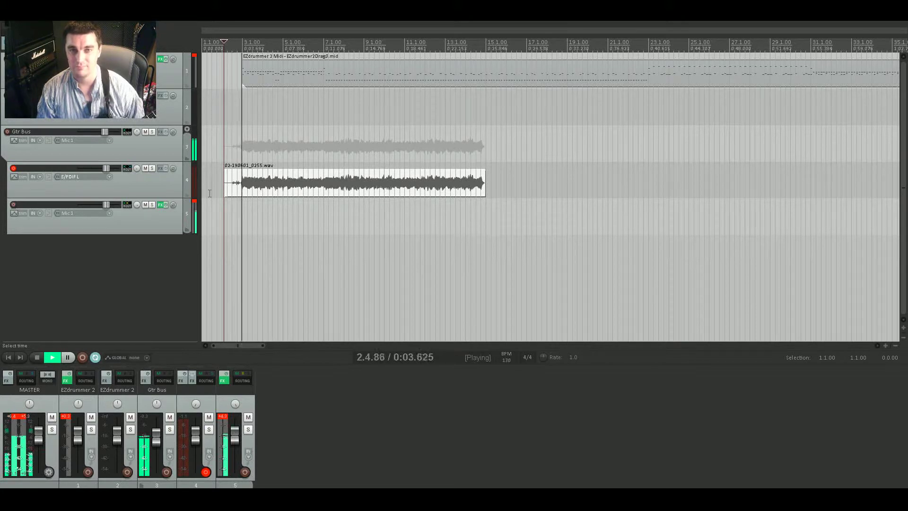
key("space")
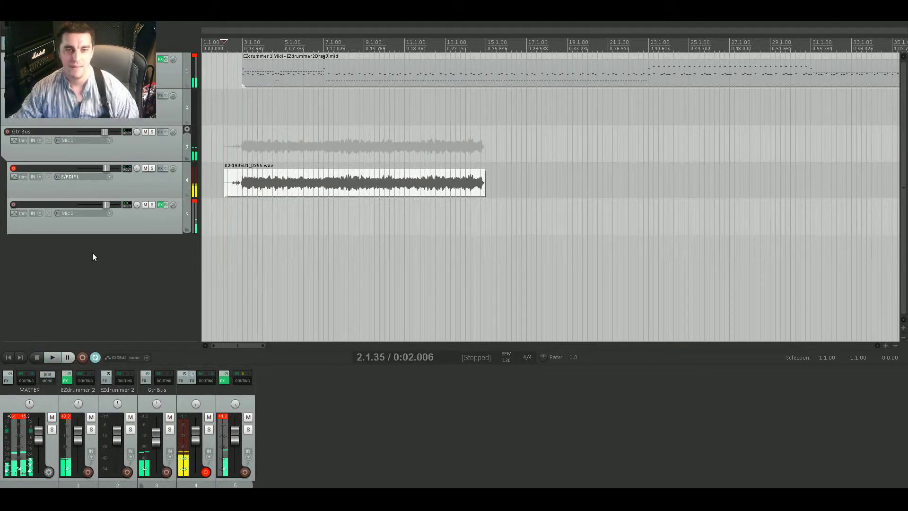
Add a track below the reverb track with the mono input S/PDIF L, and switch record arming to it from track 4.
double_click(93, 255)
left_click(90, 250)
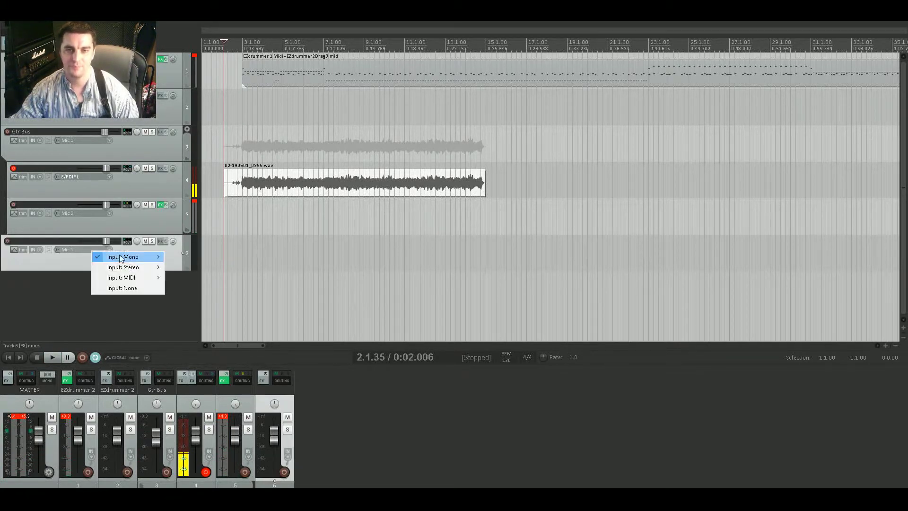
mouse_move(122, 258)
left_click(204, 341)
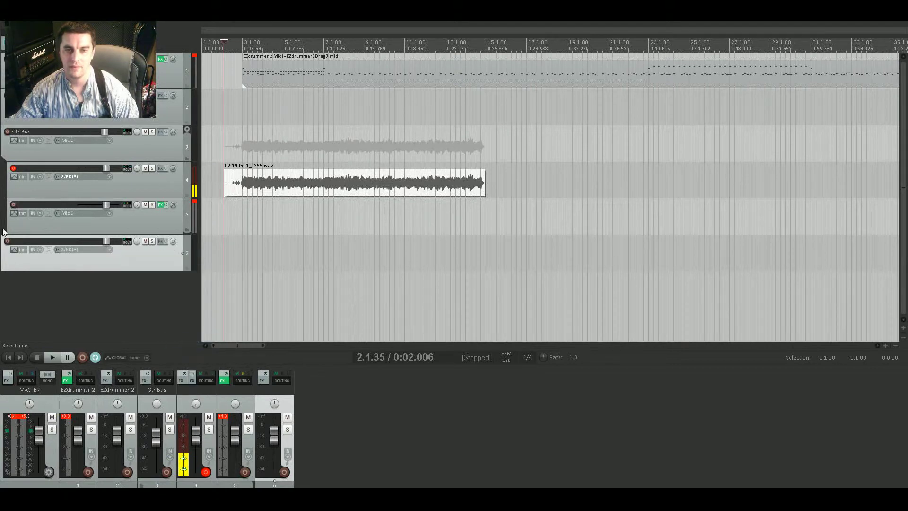
left_click(13, 169)
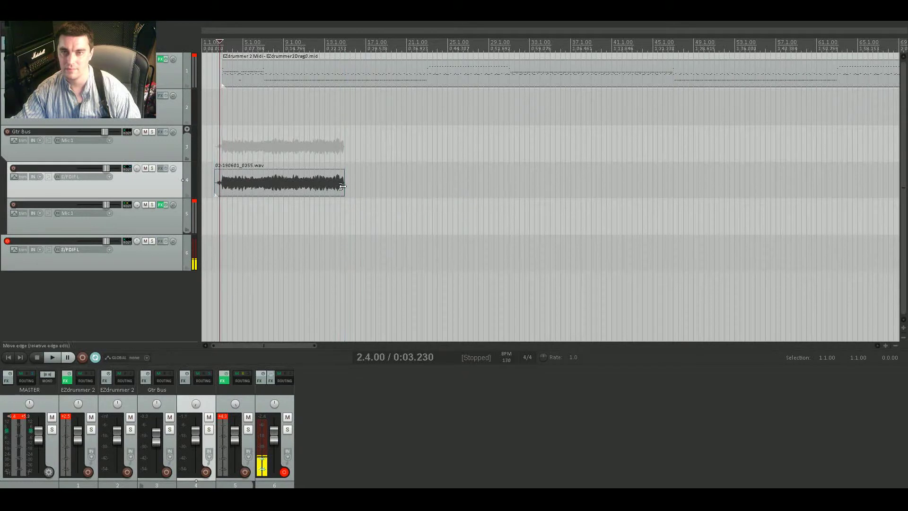
Play the start of the guitar recording on track 4, and trim the clip to run from bar 3 to bar 7.
key("space")
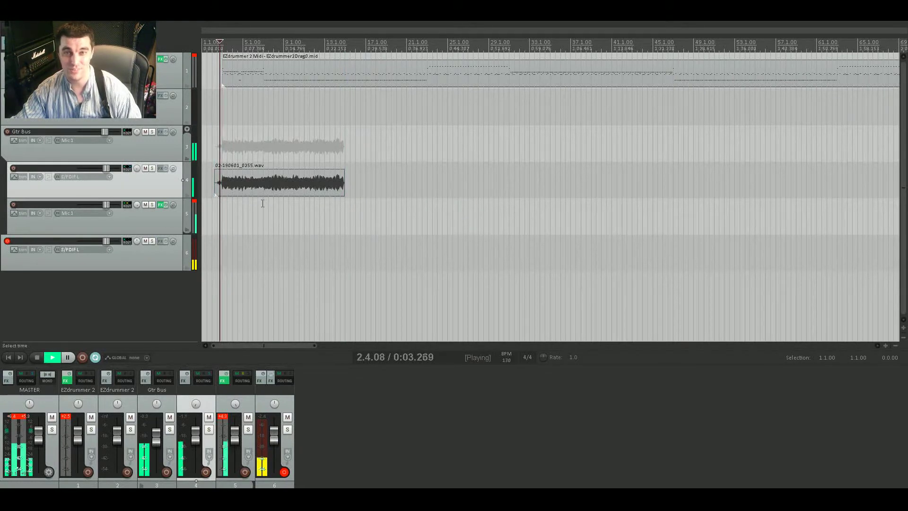
scroll(257, 208, "up", 5)
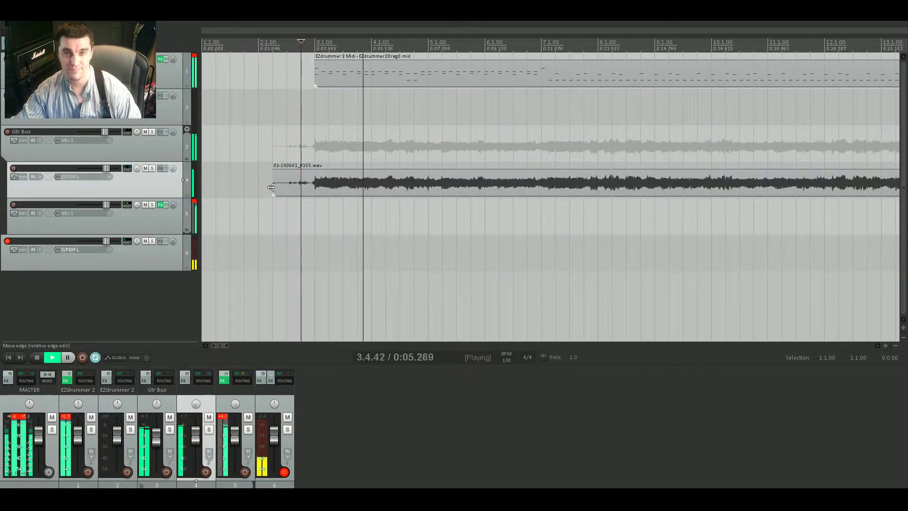
key("space")
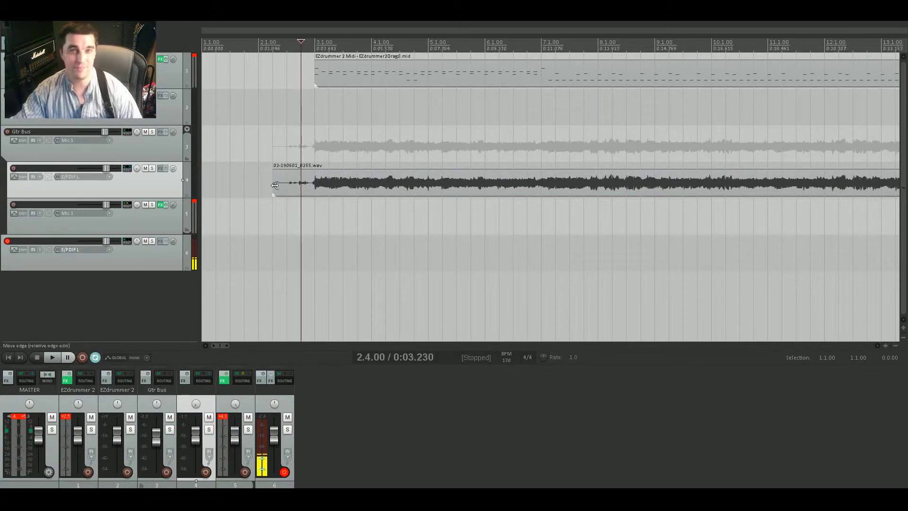
left_click_drag(275, 185, 315, 185)
scroll(434, 217, "down", 4)
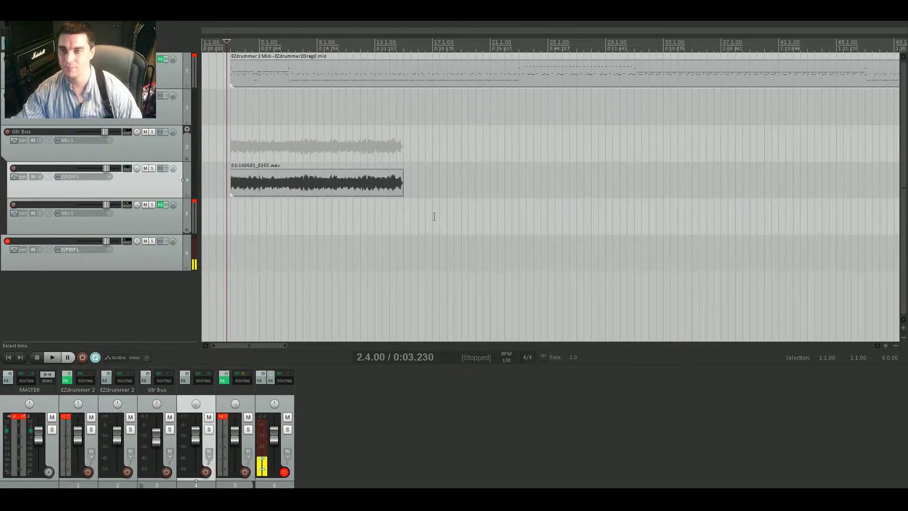
left_click_drag(403, 184, 289, 185)
Play the trimmed guitar section together with the drums and stop playback.
key("space")
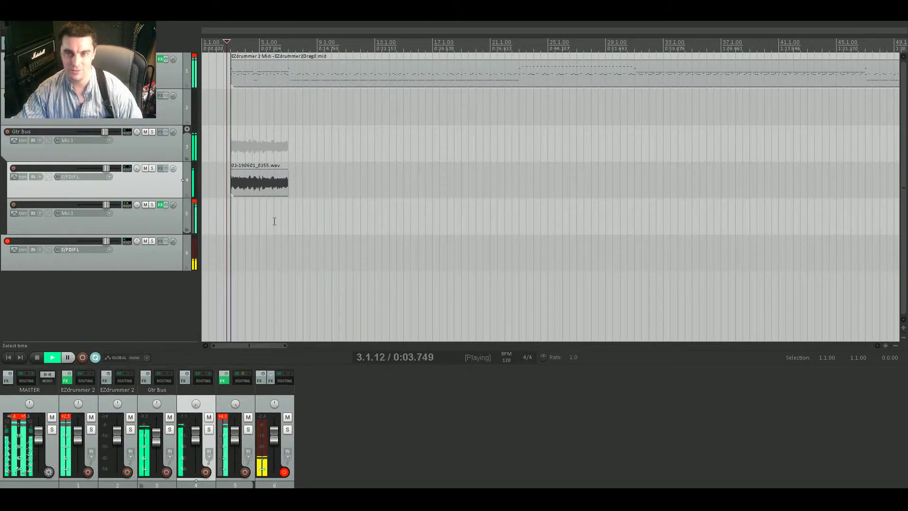
scroll(284, 244, "up", 3)
scroll(286, 245, "down", 2)
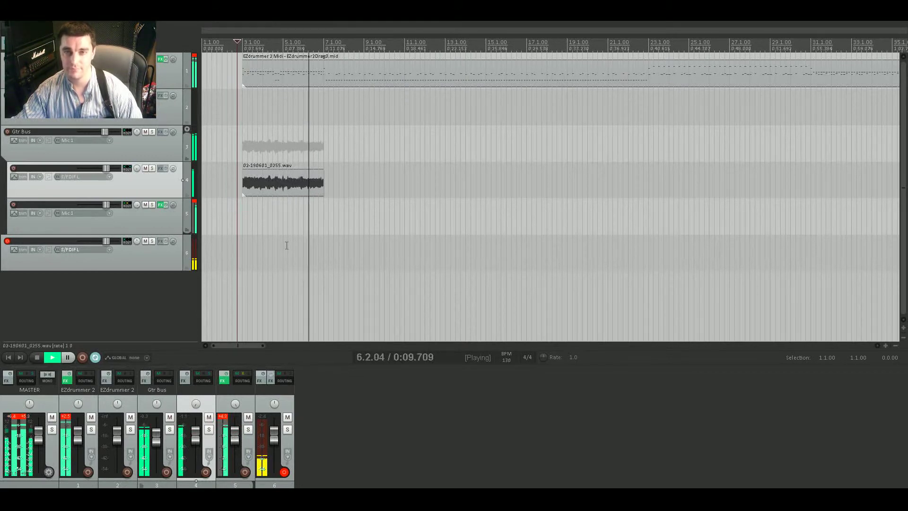
key("space")
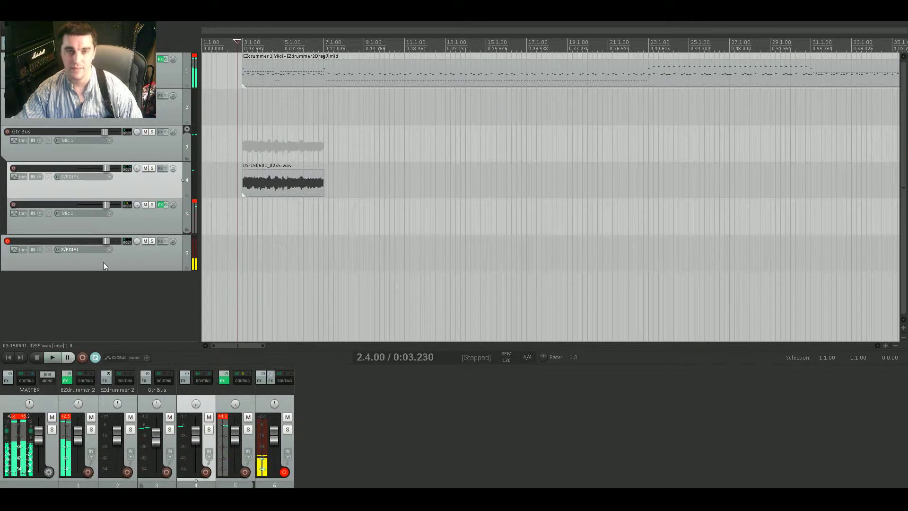
Record the second guitar part on track 6 from just before bar 6 to about bar 24, then stop recording.
left_click(70, 263)
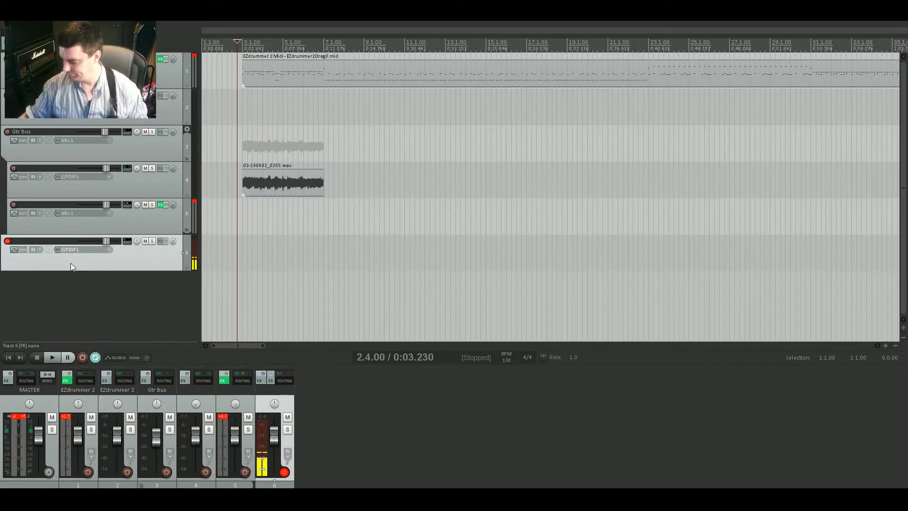
key("ctrl+r")
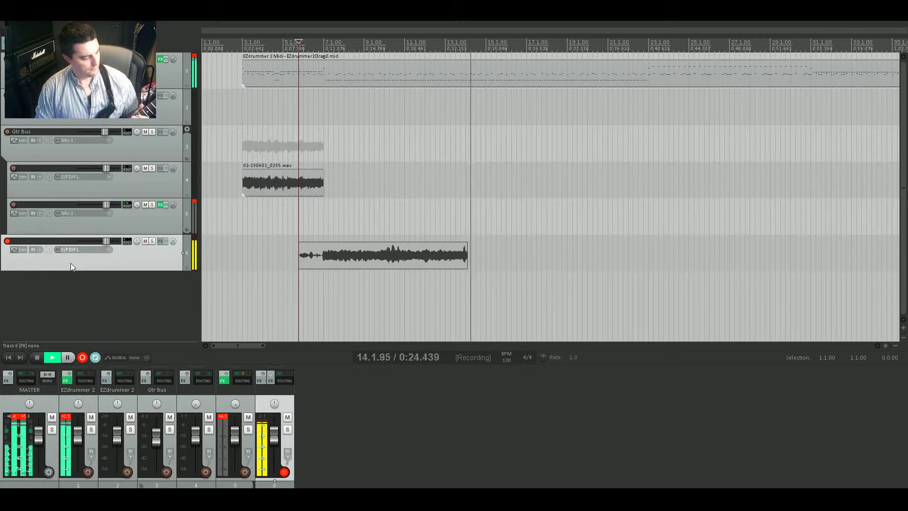
key("space")
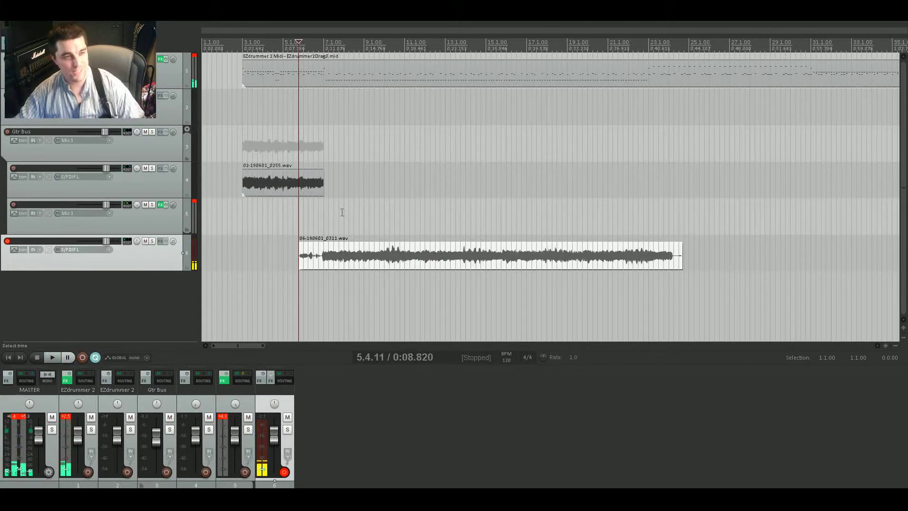
Trim the new guitar recording to run from bar 7 to bar 23 and move it onto track 4.
left_click_drag(302, 263, 324, 263)
left_click_drag(682, 256, 649, 259)
left_click_drag(431, 262, 419, 192)
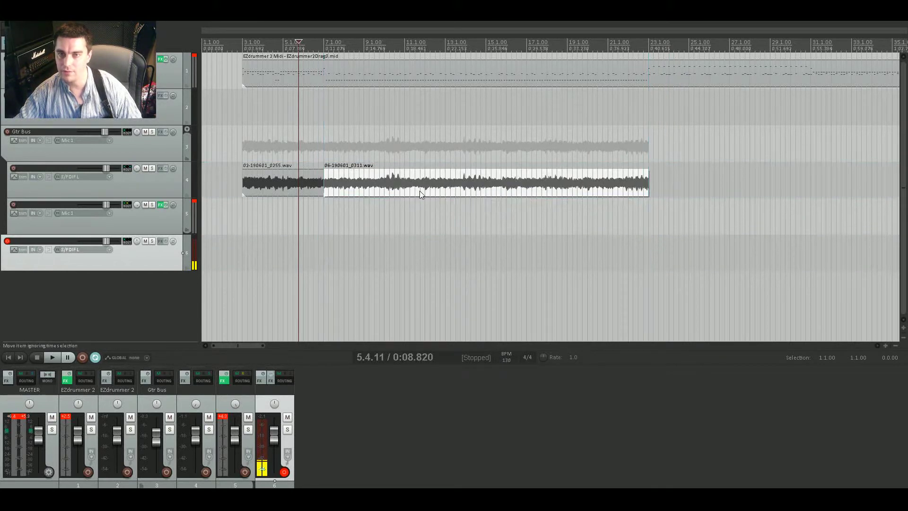
Play the project from just before bar 6 to check the join between the two guitar clips, and stop playback.
key("space")
scroll(401, 224, "up", 3)
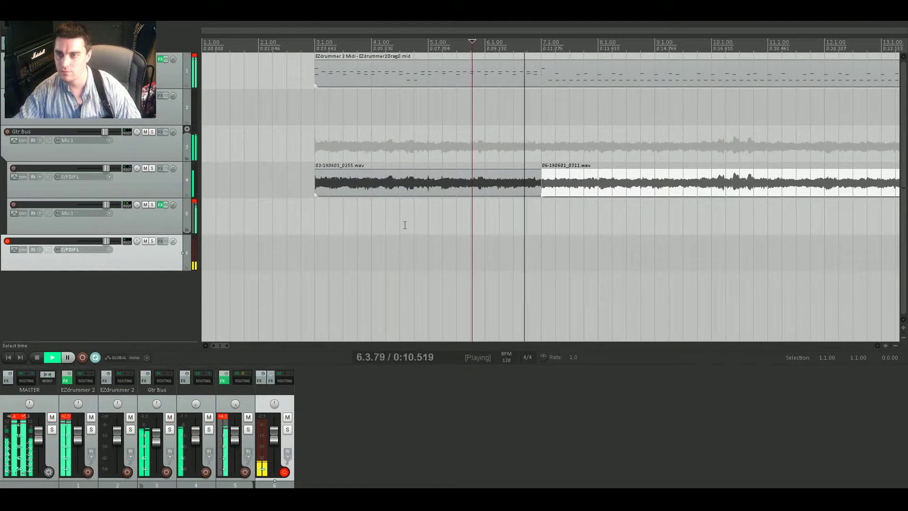
scroll(405, 224, "down", 2)
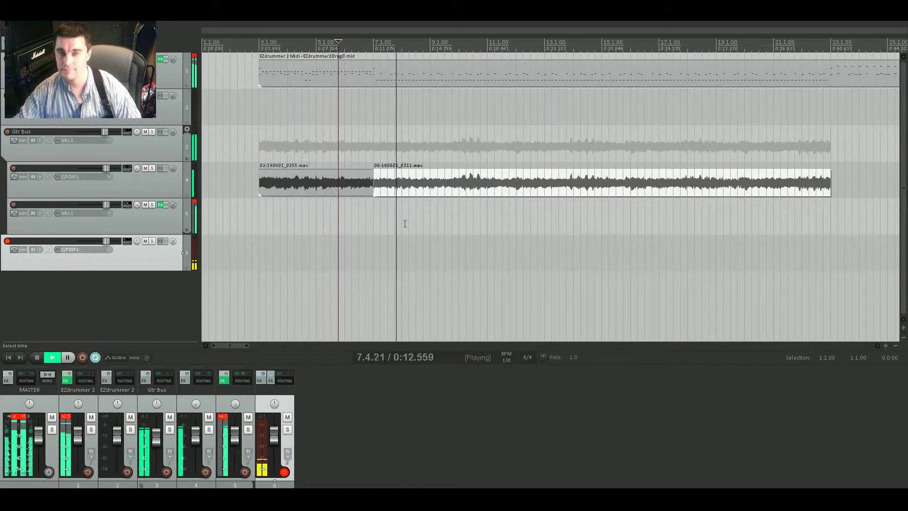
scroll(449, 208, "down", 4)
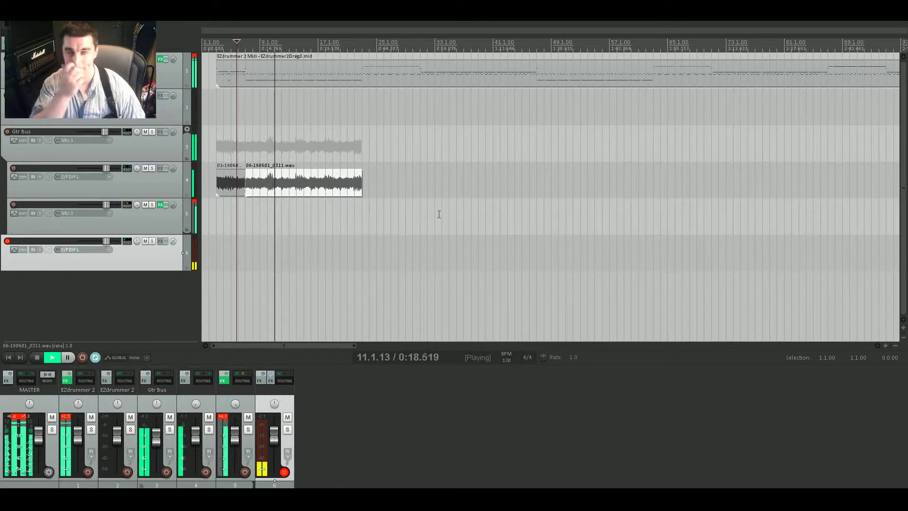
key("space")
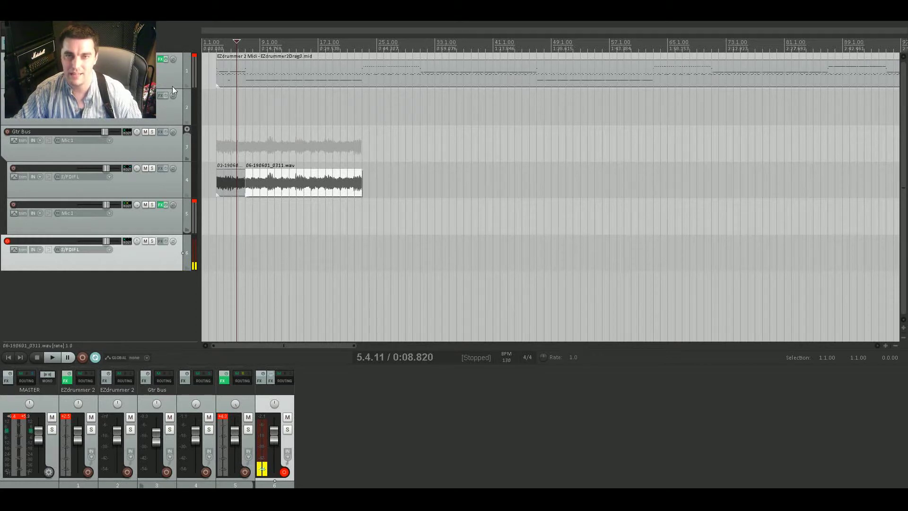
Increase the height of the EZdrummer track to make its MIDI notes readable, and briefly play the drums from bar 47.
left_click_drag(172, 89, 162, 159)
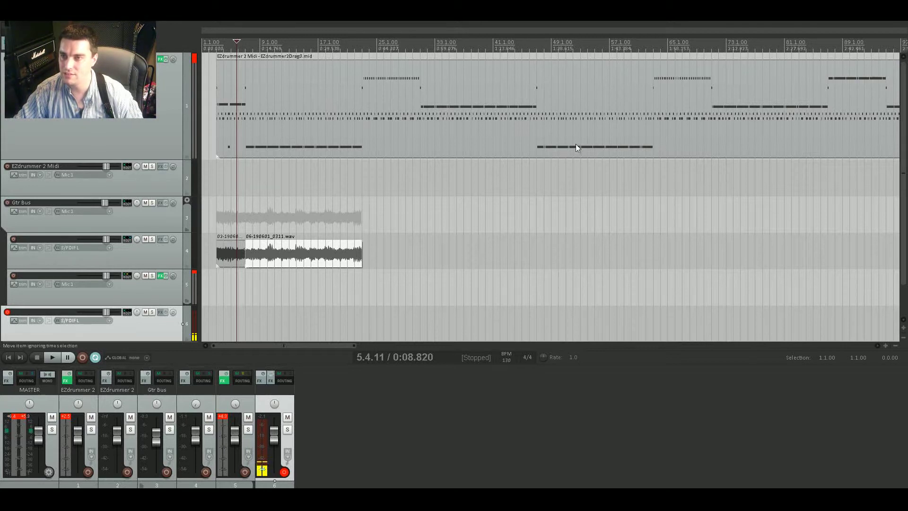
left_click(537, 57)
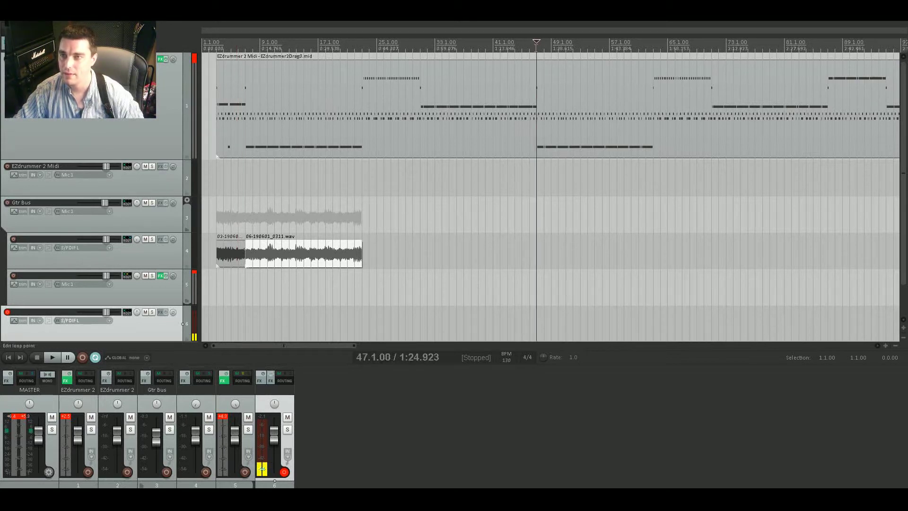
key("space")
key("space")
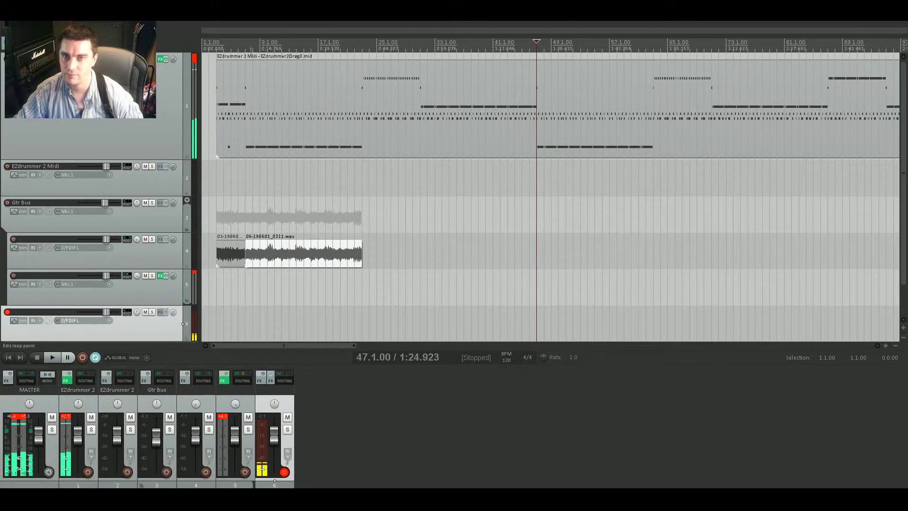
Compare the drums at bar 7 with those at bar 47 while track 4 is muted, and unmute the track.
left_click(246, 57)
key("space")
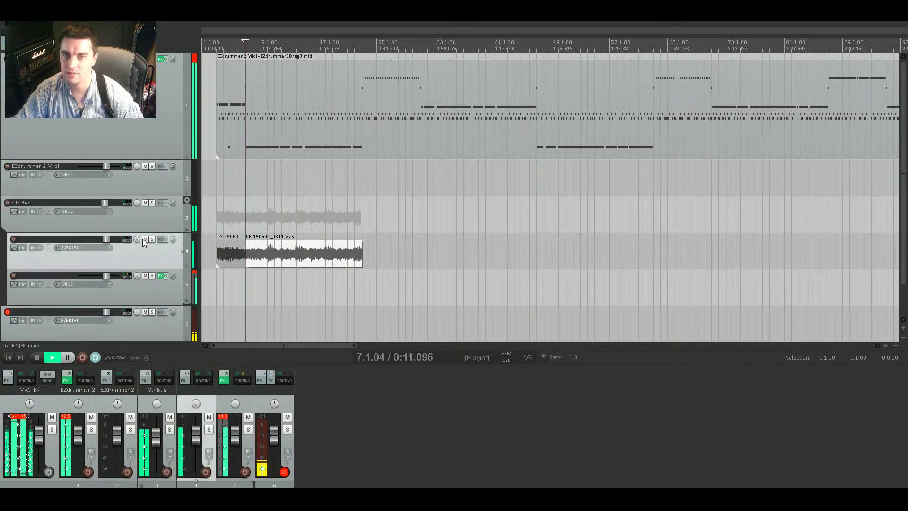
left_click(146, 239)
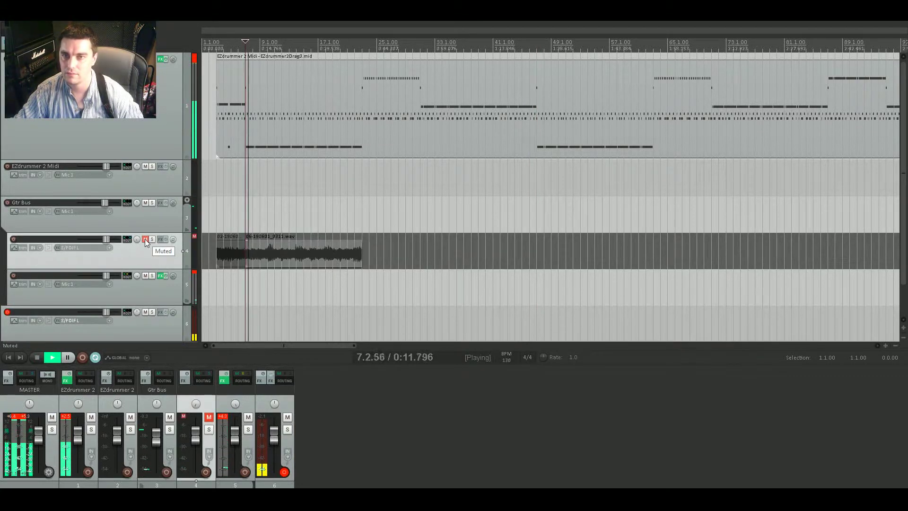
key("space")
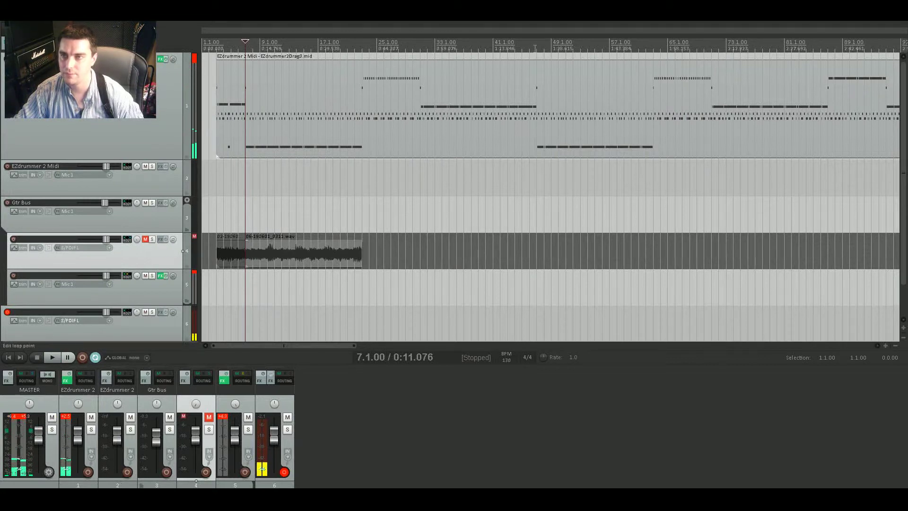
left_click(536, 54)
key("space")
key("space")
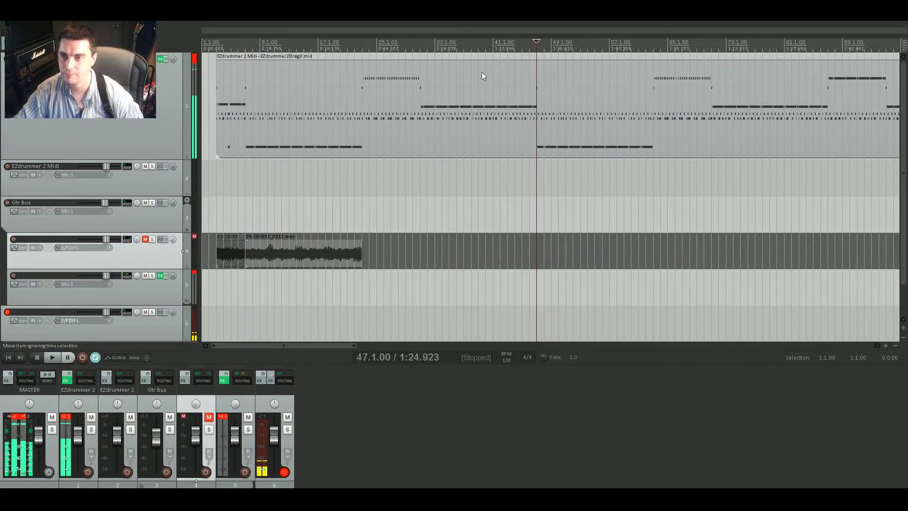
left_click(146, 239)
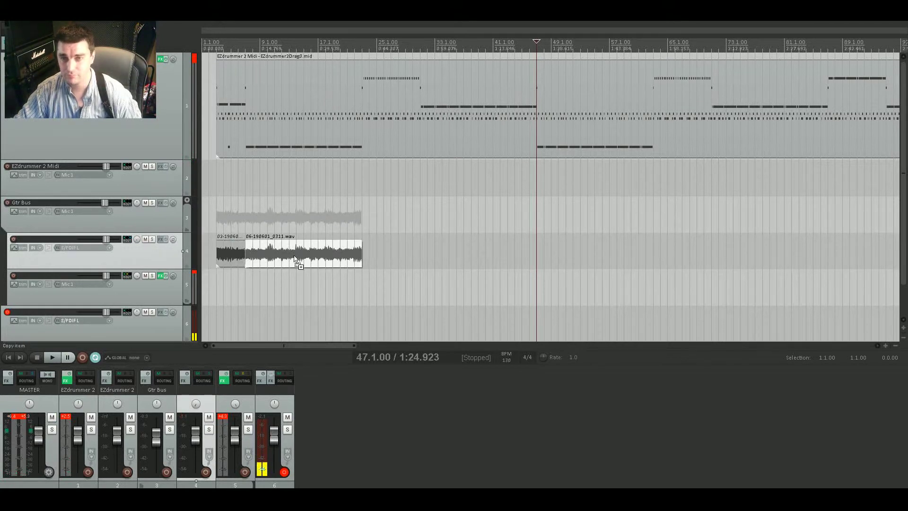
Copy the long guitar clip on track 4 to start at bar 47, where the same drum pattern repeats.
left_click_drag(295, 258, 591, 247)
scroll(574, 189, "down", 3)
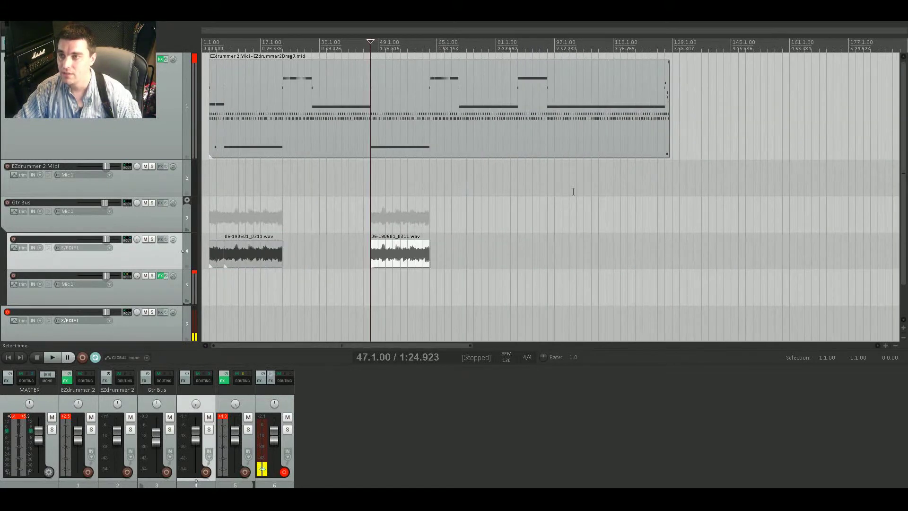
scroll(569, 194, "up", 2)
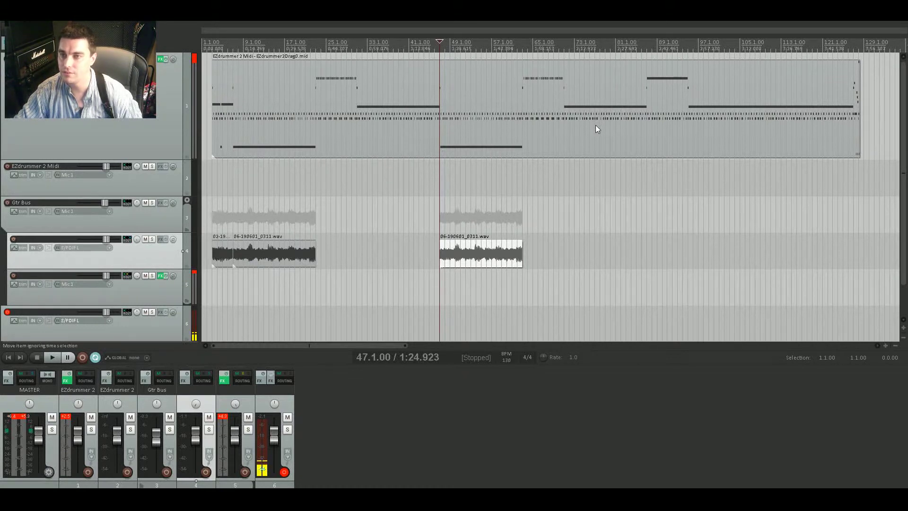
scroll(595, 126, "up", 1)
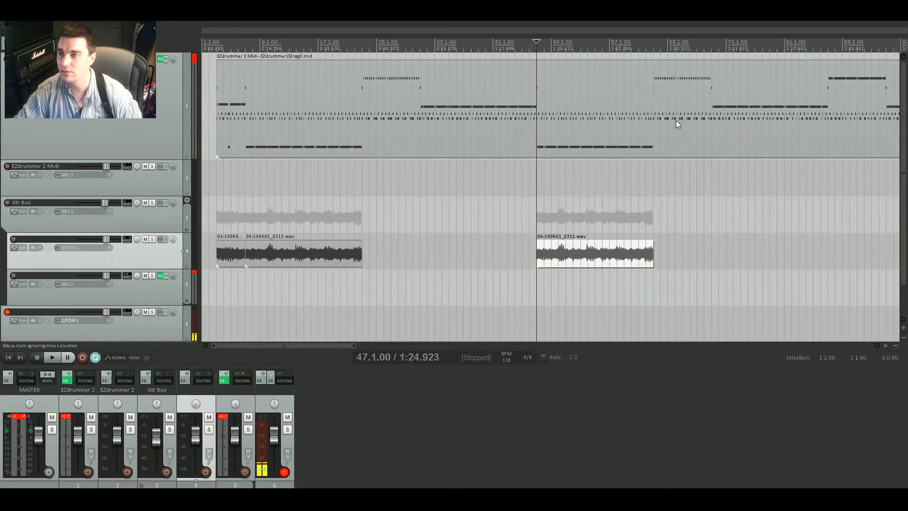
scroll(647, 121, "down", 1)
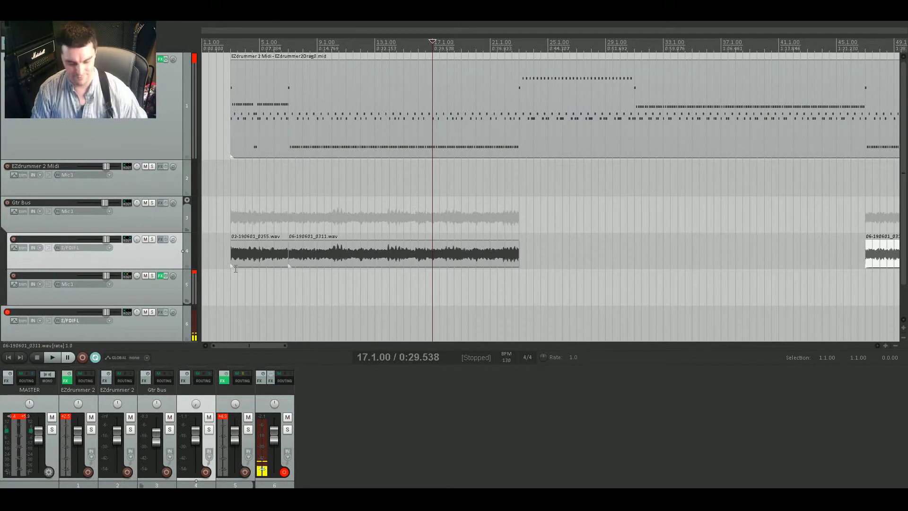
Start and stop playback at bar 17, and listen to the next drum section from bar 23.
key("space")
key("space")
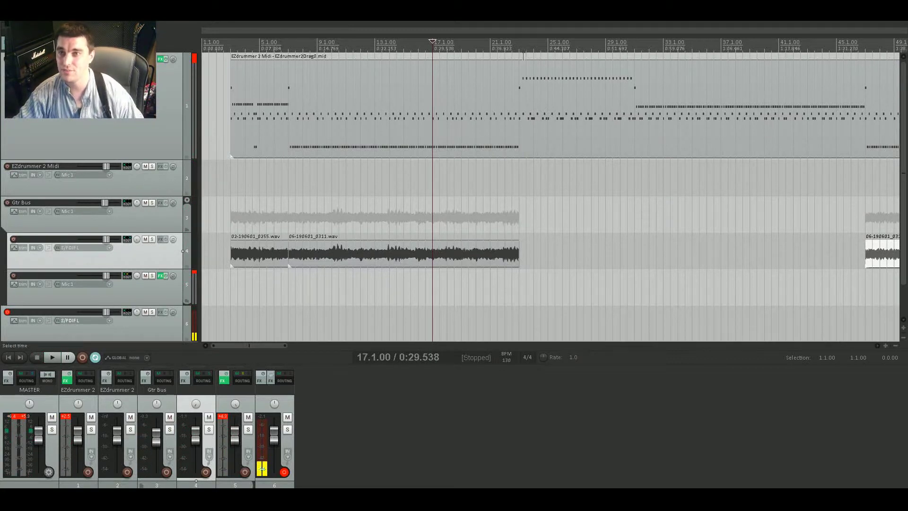
left_click(522, 56)
key("space")
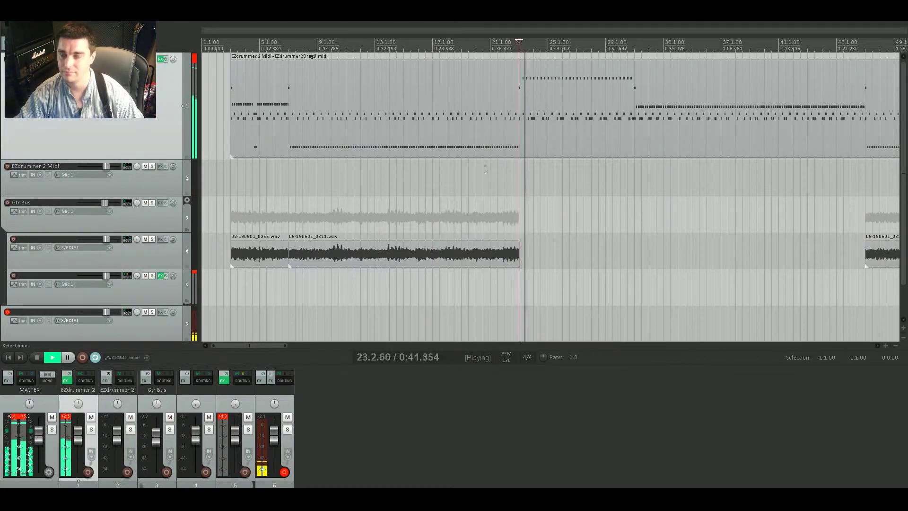
scroll(326, 181, "down", 2)
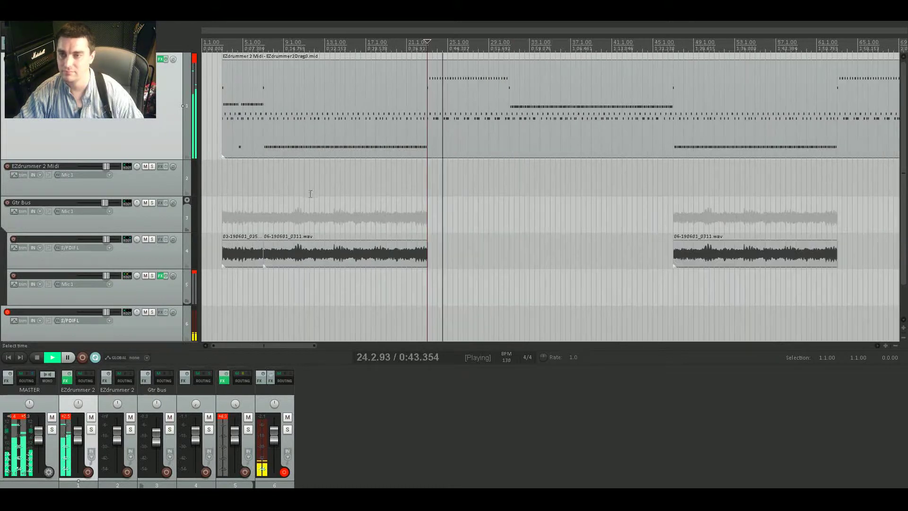
key("space")
Rehearse the next guitar part from bar 20, and record it on track 6 from there to about bar 32.
left_click(396, 50)
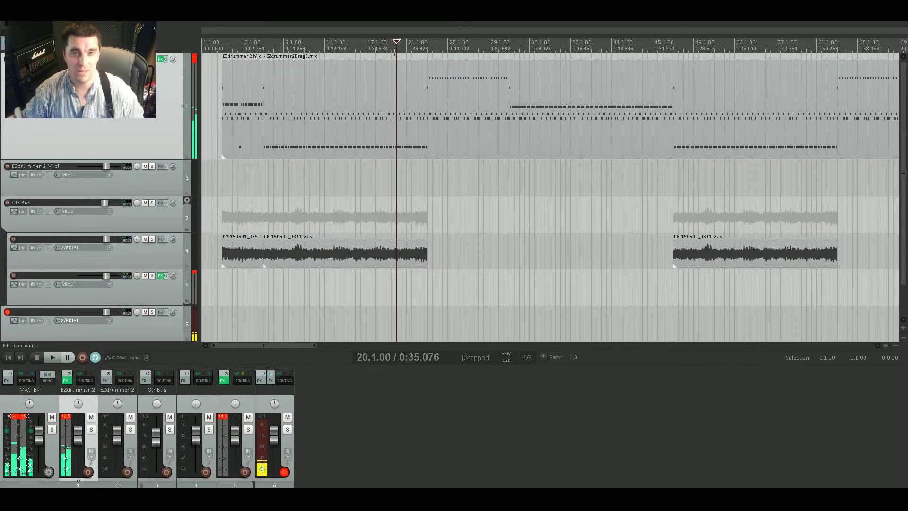
key("space")
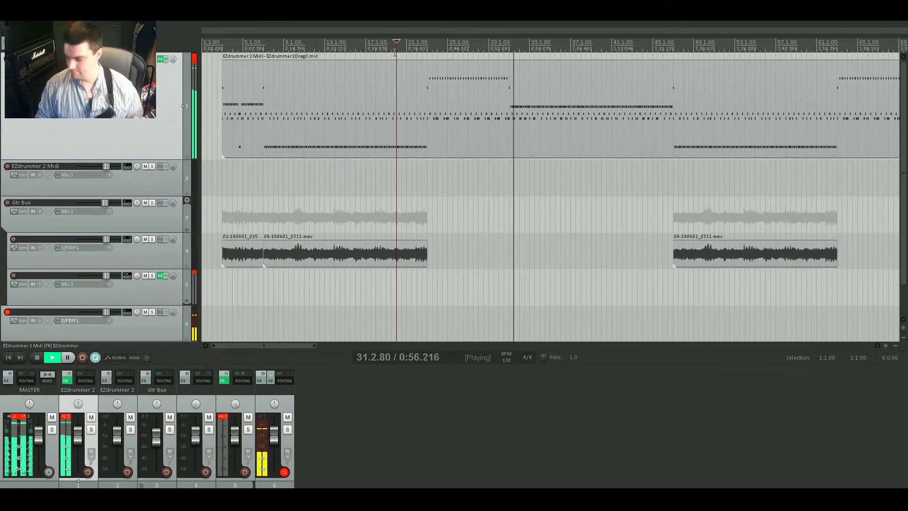
key("space")
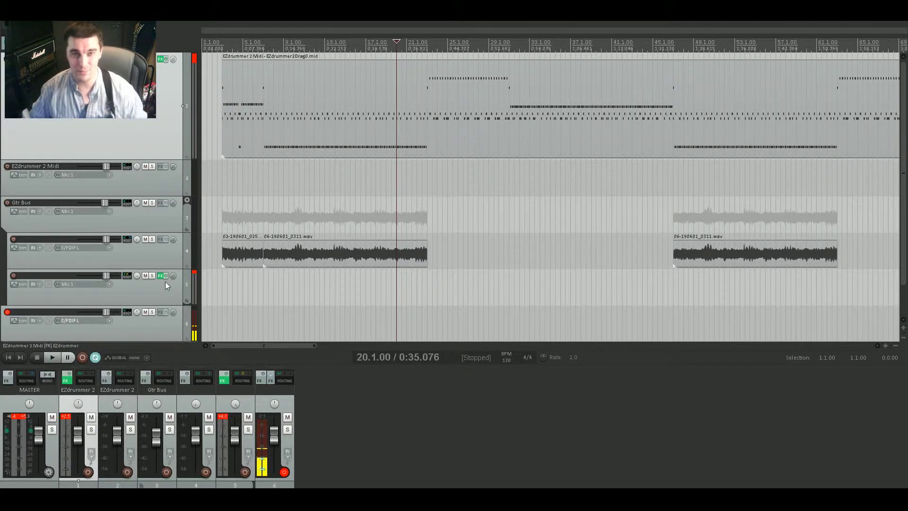
key("ctrl+r")
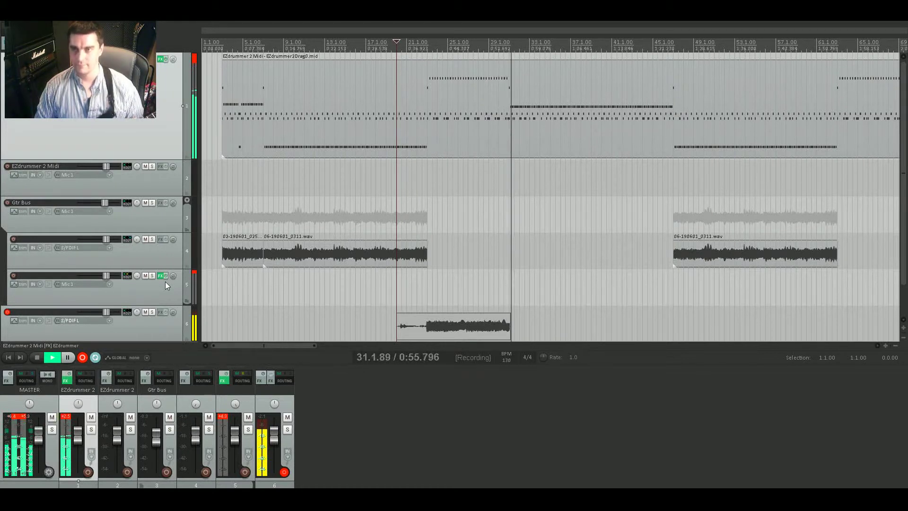
key("space")
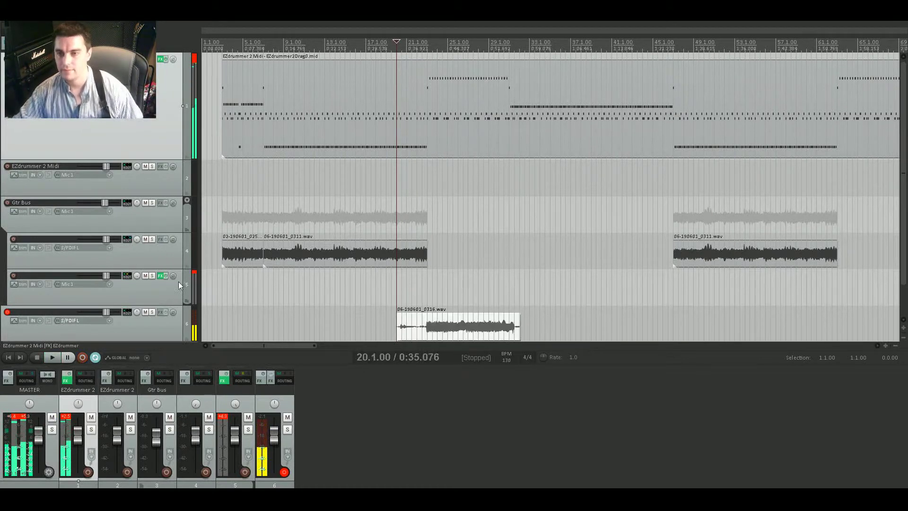
Trim the third guitar recording to run from bar 23 to bar 31 and move it onto track 4.
scroll(430, 317, "up", 3)
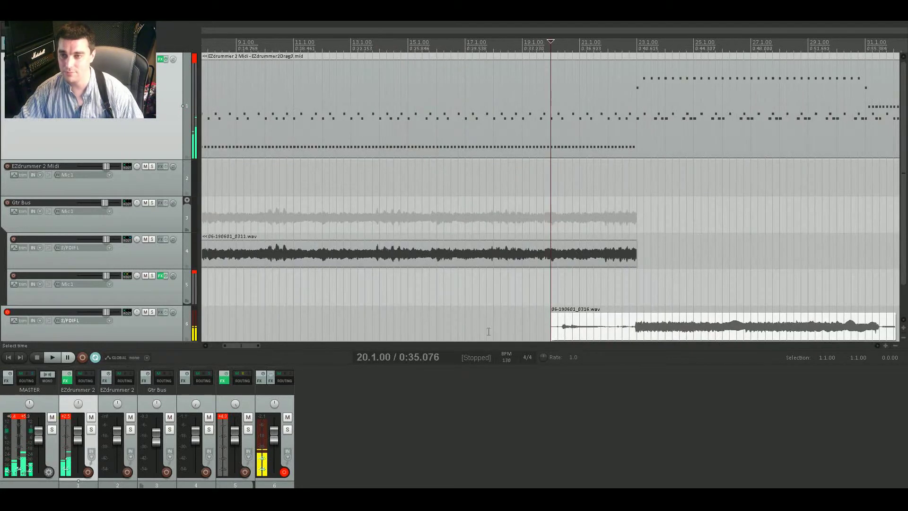
left_click_drag(554, 327, 635, 326)
scroll(636, 327, "down", 3)
left_click_drag(554, 322, 549, 263)
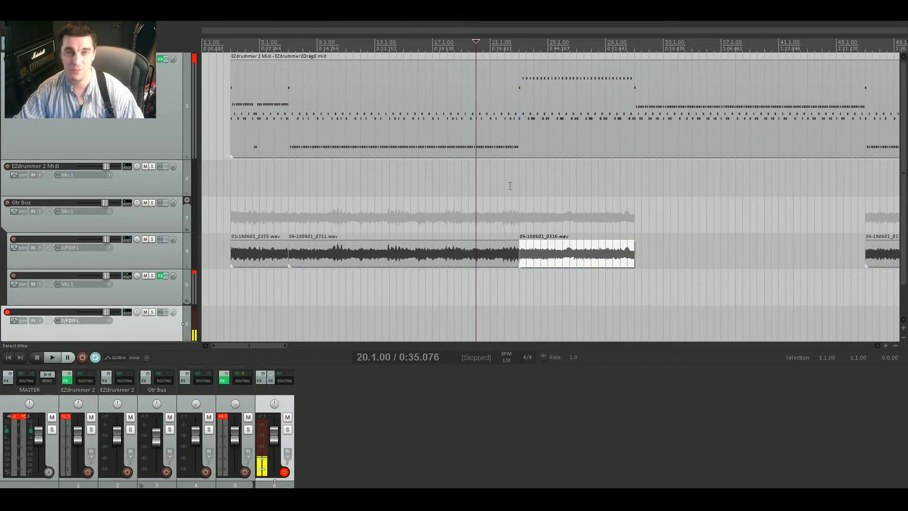
Play the project from bar 20 through the end of the third guitar clip to check the transition, and stop playback.
key("space")
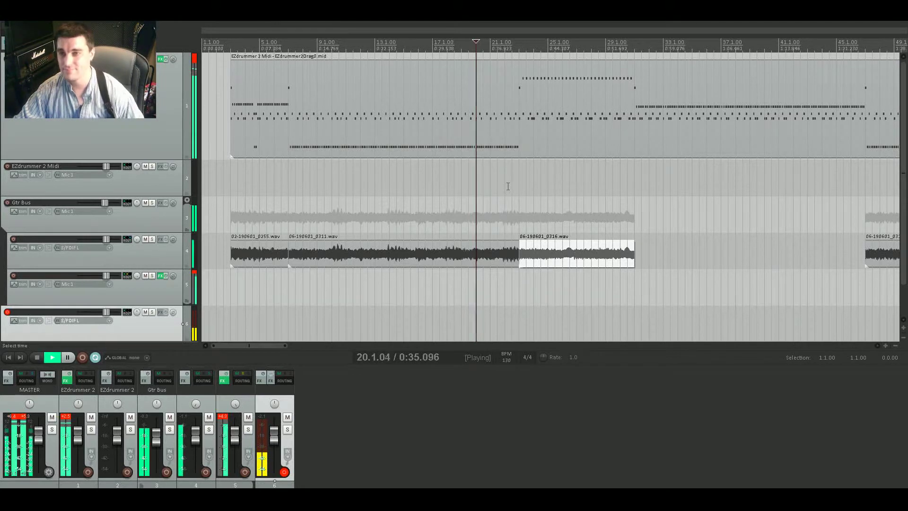
scroll(506, 186, "up", 3)
scroll(593, 185, "down", 3)
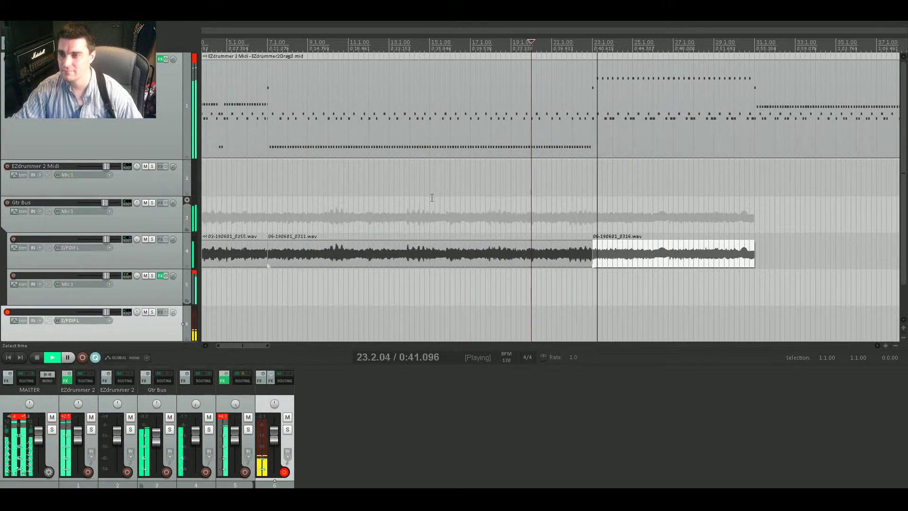
scroll(432, 198, "down", 2)
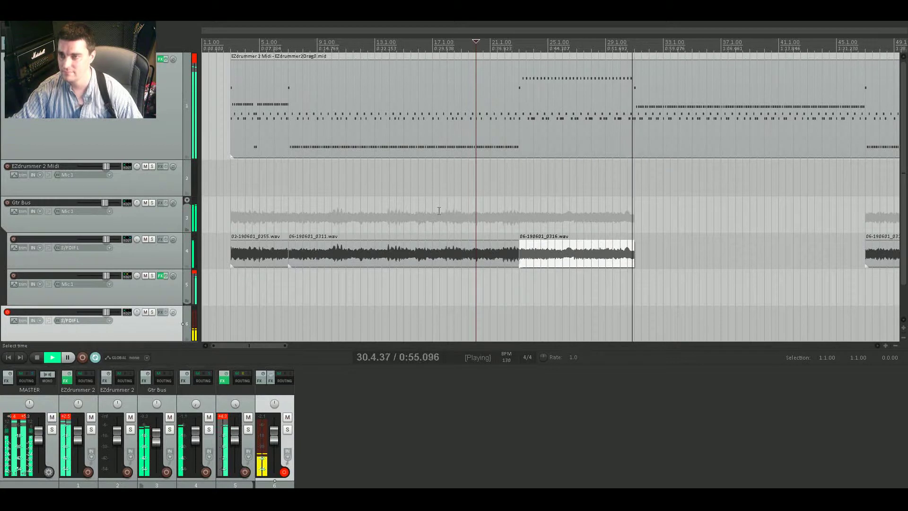
scroll(624, 225, "down", 2)
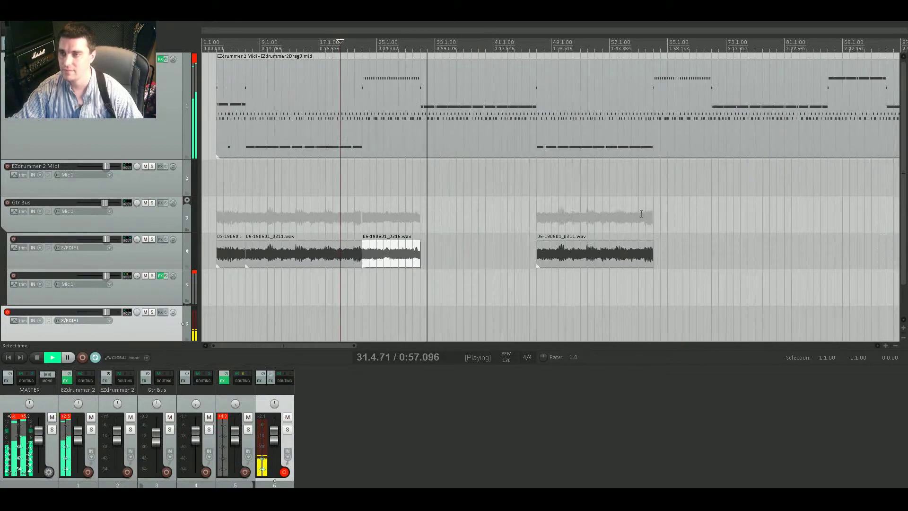
key("space")
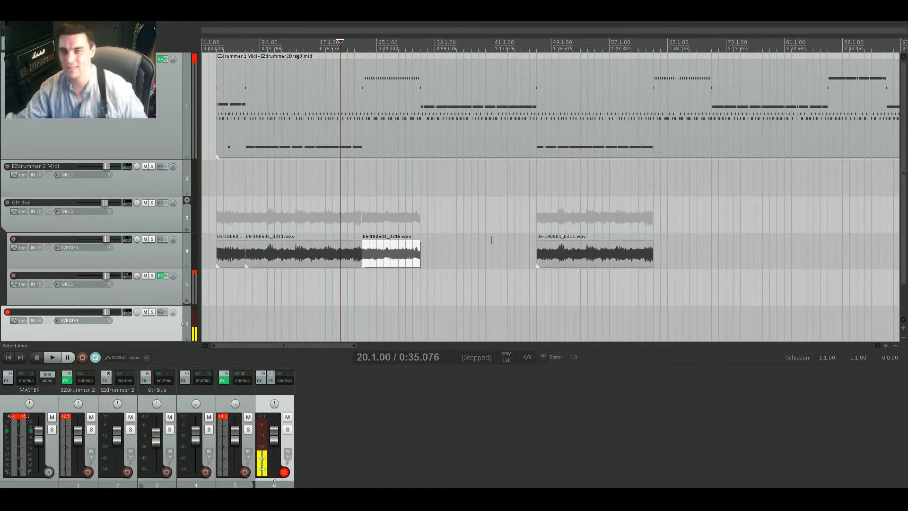
Copy the third guitar clip on track 4 to bar 63, under the matching drum section.
left_click_drag(400, 257, 690, 259)
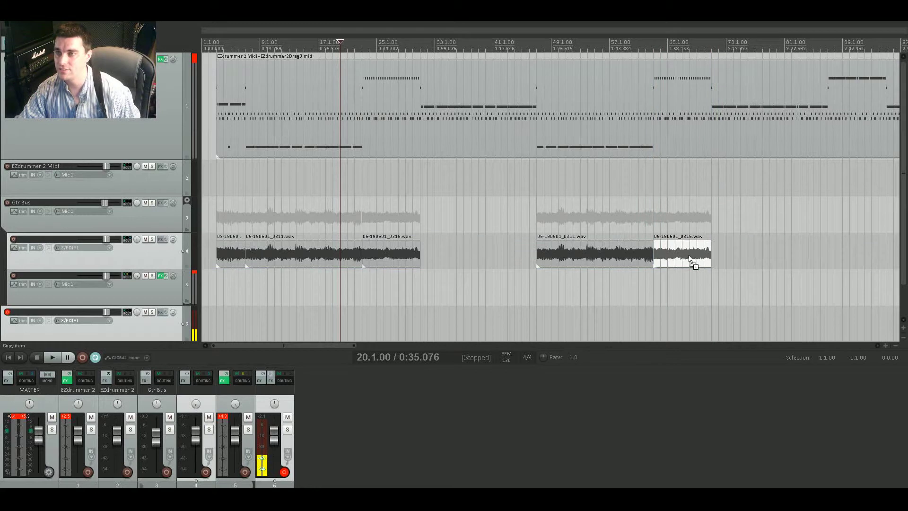
scroll(701, 247, "down", 2)
scroll(686, 255, "up", 2)
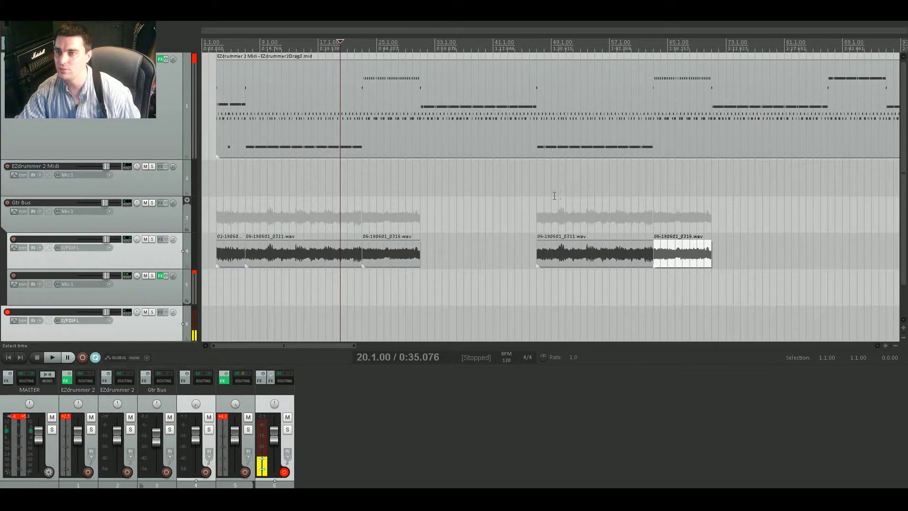
scroll(554, 196, "down", 1)
scroll(555, 199, "up", 1)
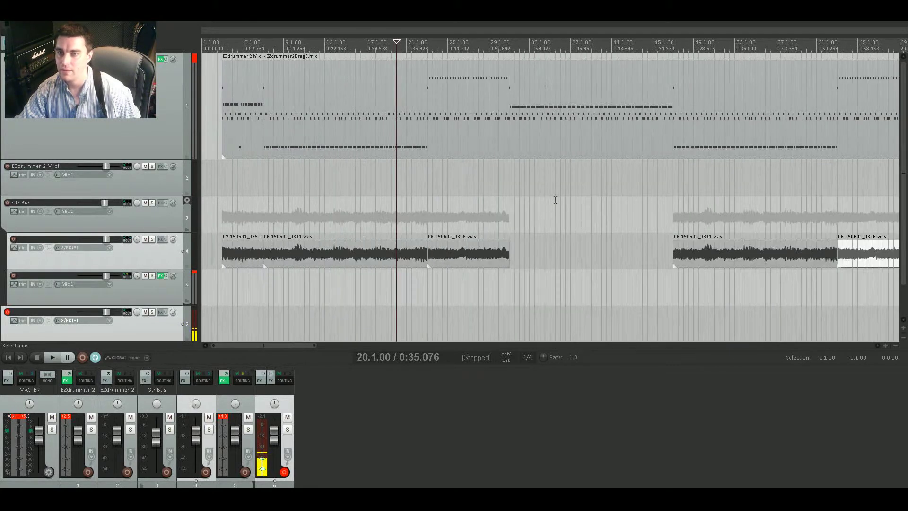
scroll(519, 211, "down", 1)
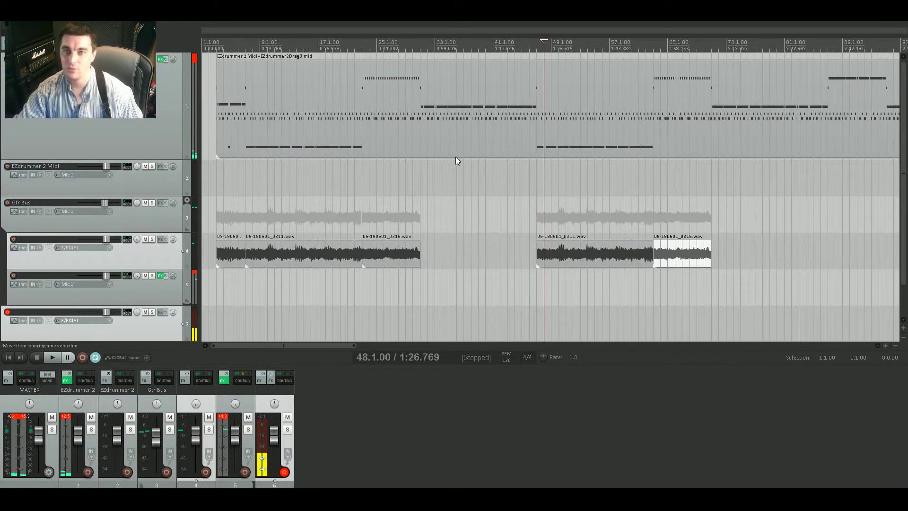
Listen briefly to the next drum section from bar 31 and stop playback.
left_click(420, 42)
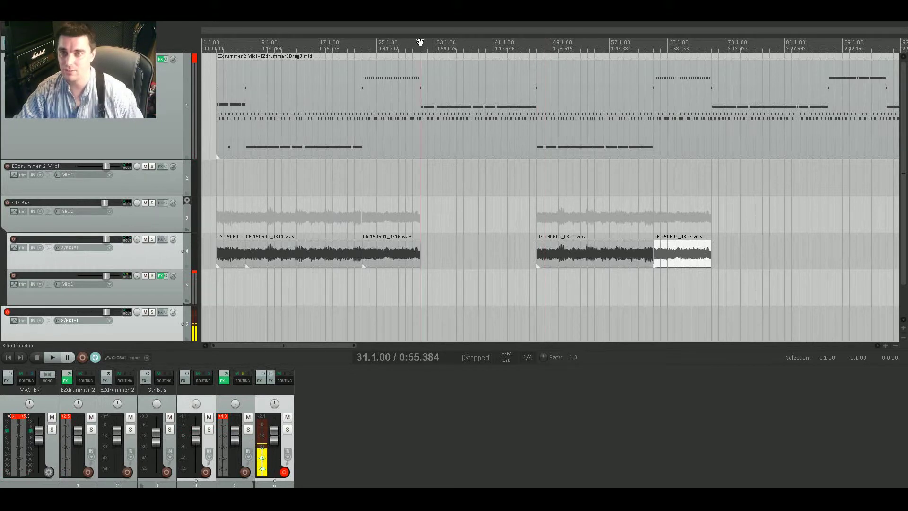
key("space")
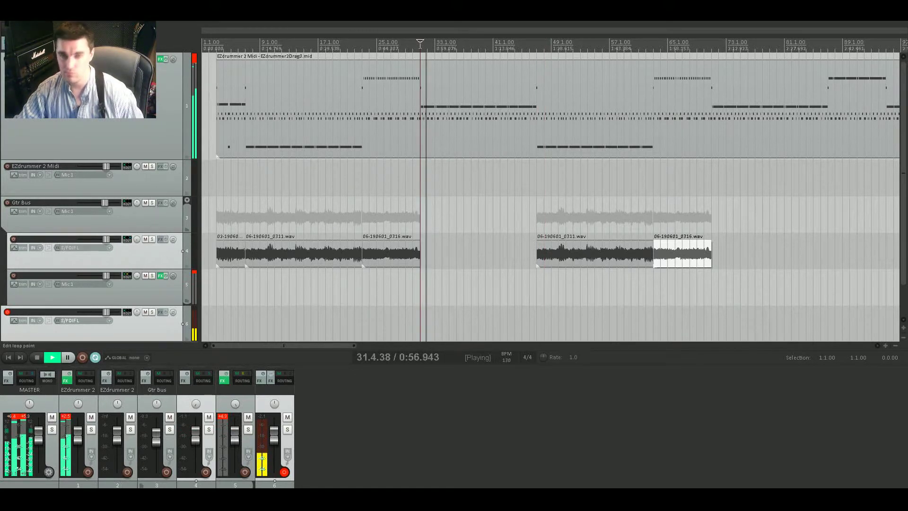
key("space")
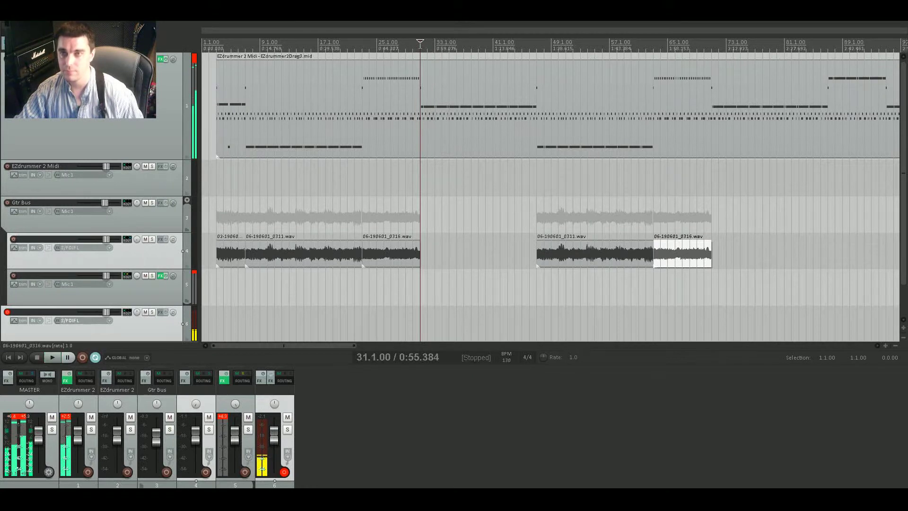
Loop bars 31 to 47 to rehearse the next guitar part, and record it on track 6 from bar 30 to just past bar 47.
left_click_drag(420, 43, 537, 41)
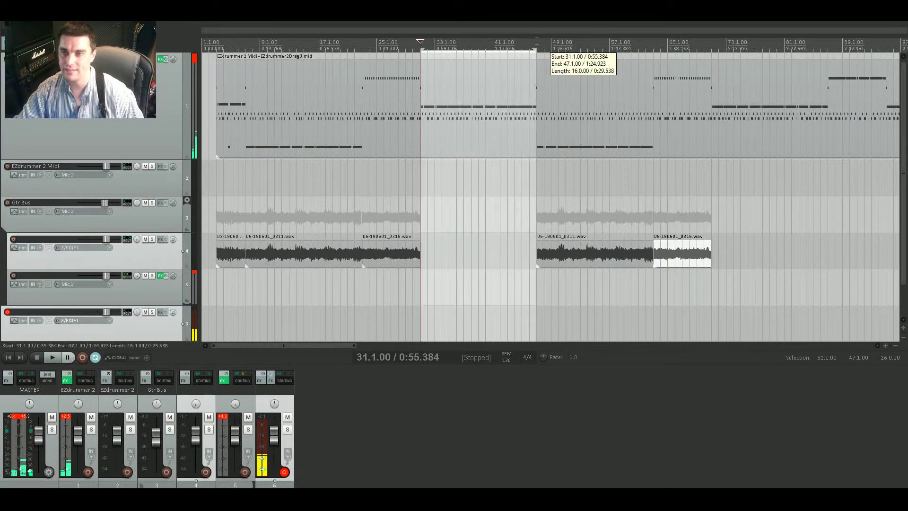
left_click(95, 358)
left_click(95, 358)
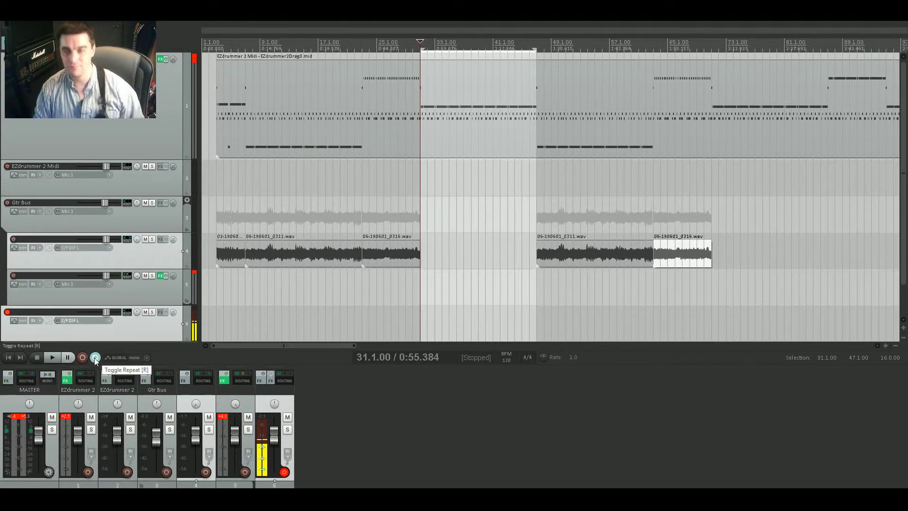
key("space")
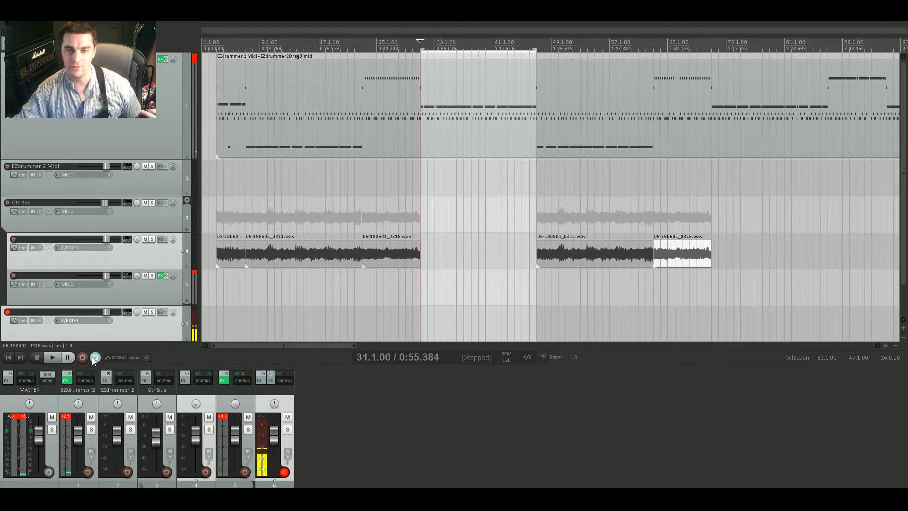
key("ctrl+r")
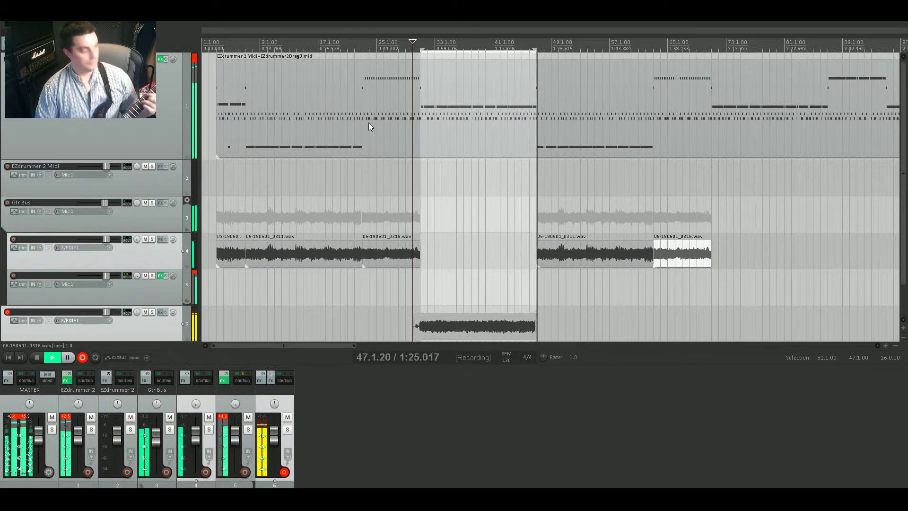
key("space")
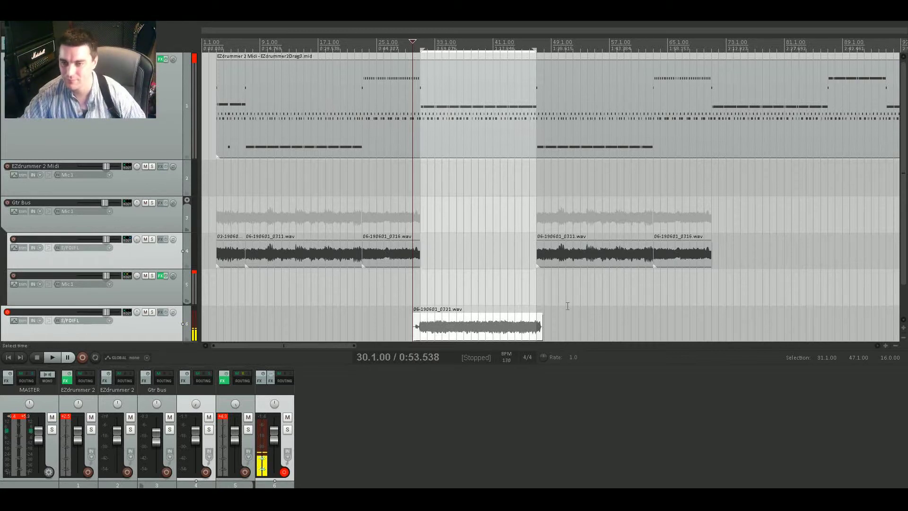
Trim the new guitar recording to run from bar 31 to bar 47 and move it onto track 4.
scroll(567, 306, "down", 1)
scroll(514, 324, "up", 3)
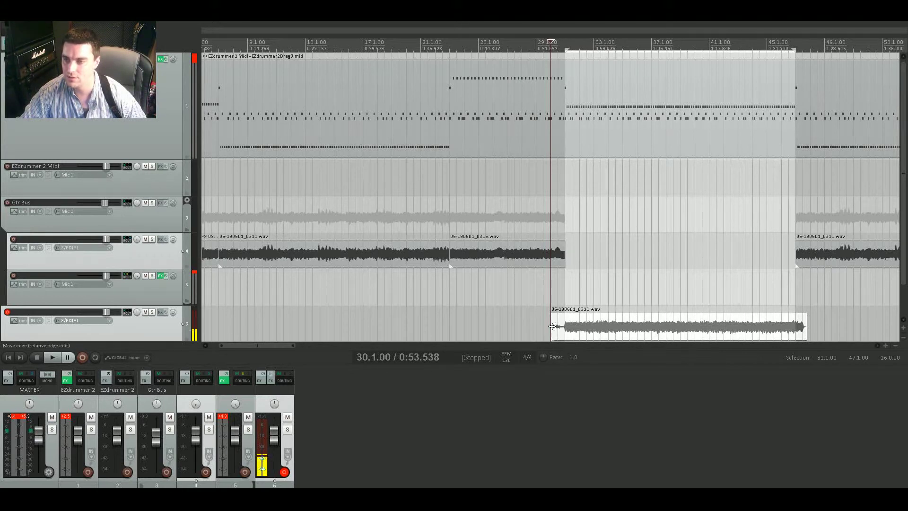
left_click_drag(553, 327, 567, 332)
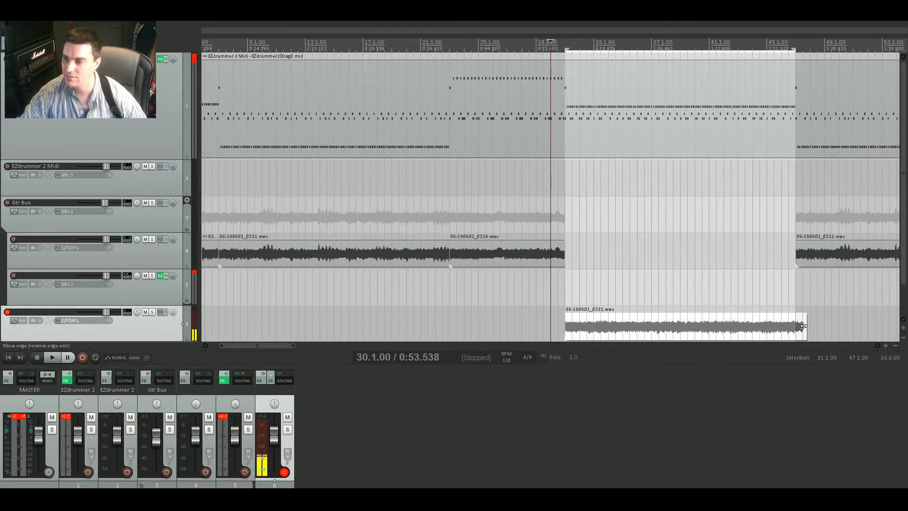
mouse_move(803, 326)
left_mouse_down()
mouse_move(813, 326)
mouse_move(796, 326)
left_mouse_up()
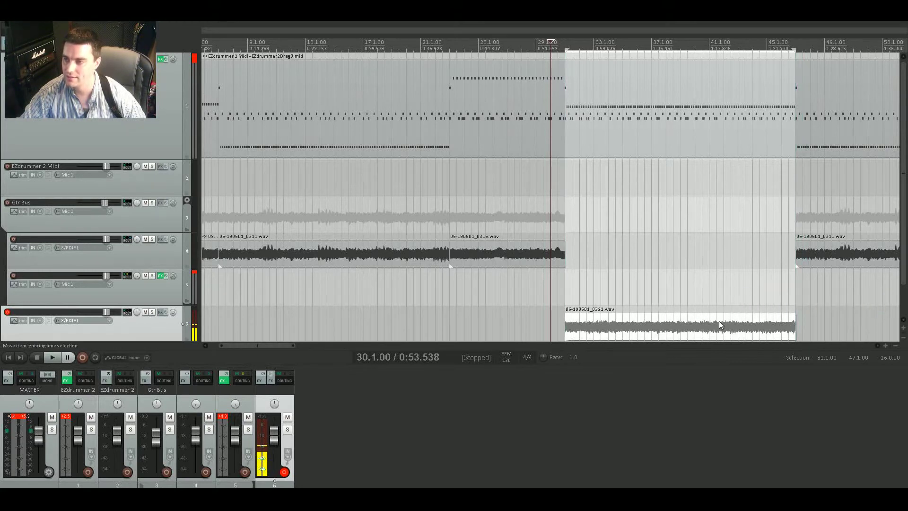
left_click_drag(682, 330, 662, 265)
Play the project from bar 27 to check the transition into the guitar clip at bar 31, and stop playback.
left_click(509, 32)
key("space")
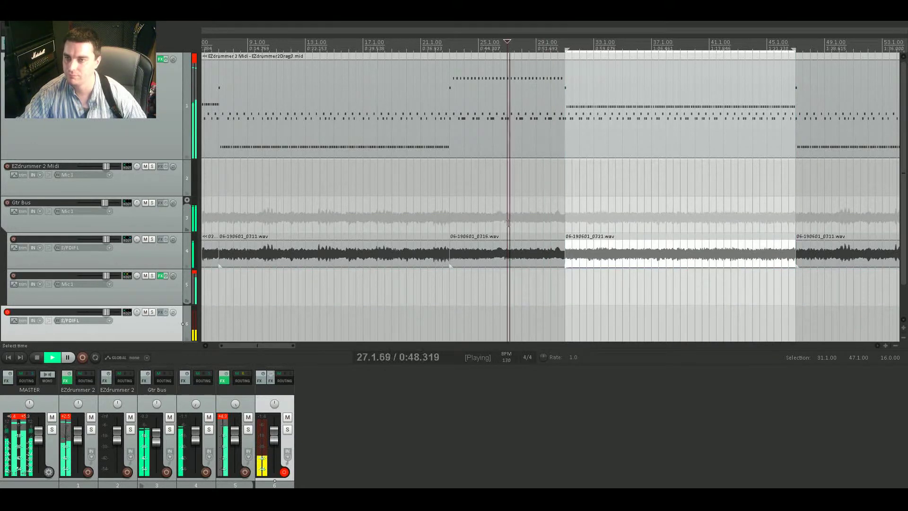
scroll(499, 222, "down", 2)
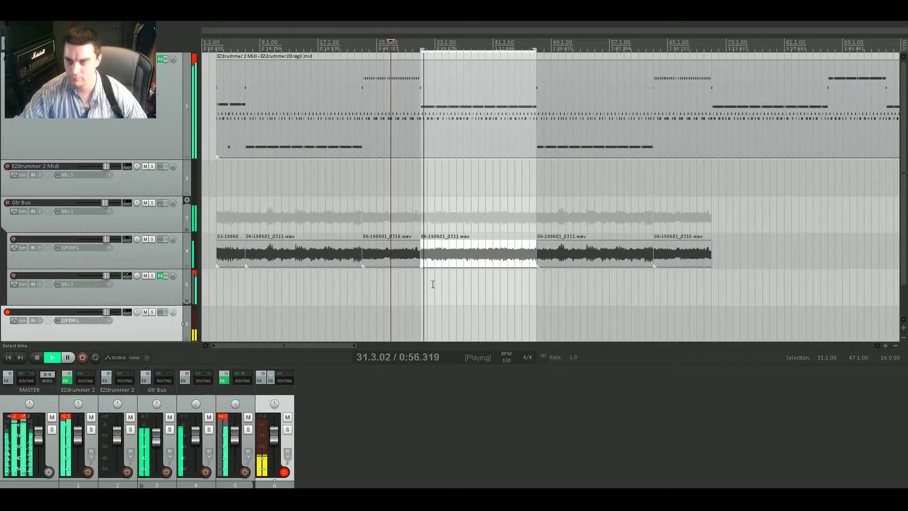
scroll(428, 286, "down", 3)
scroll(419, 290, "up", 1)
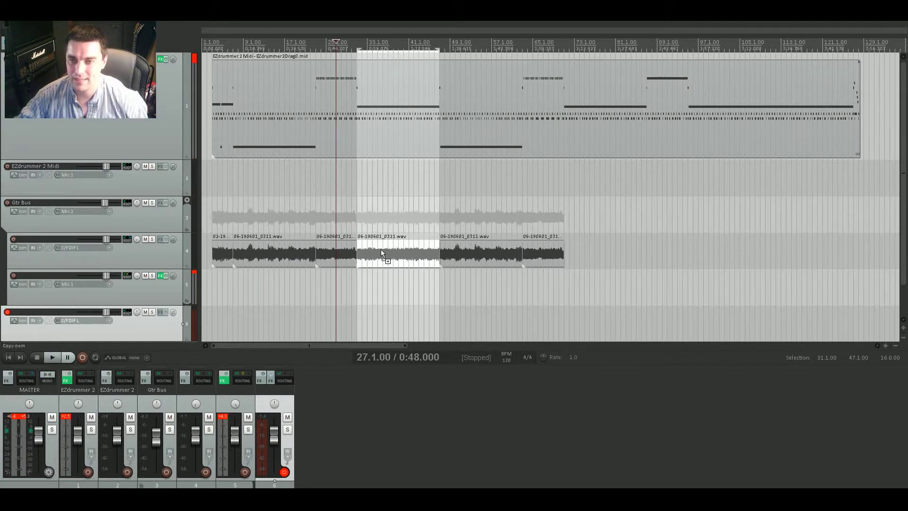
Copy the guitar clip from bar 31 along track 4 to bars 71, 95 and 111, under the matching drum sections.
mouse_move(381, 249)
left_mouse_down()
mouse_move(352, 250)
mouse_move(718, 261)
left_mouse_up()
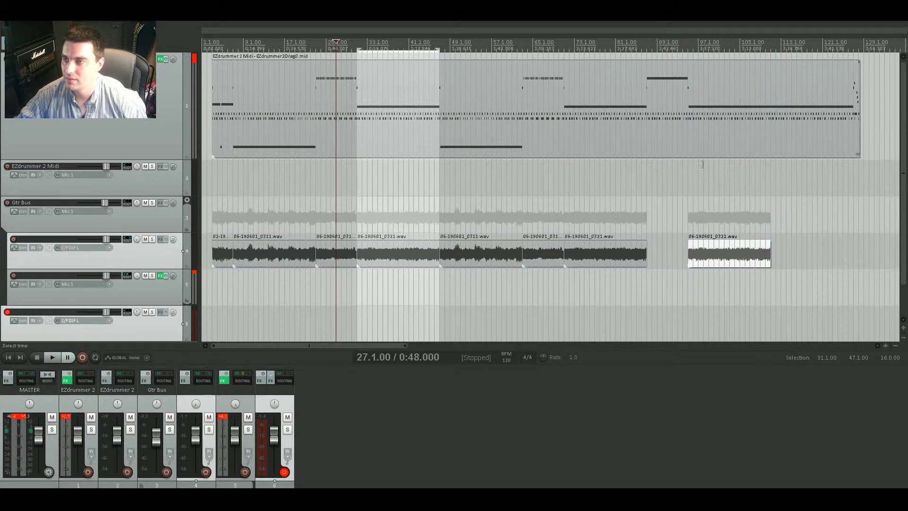
left_click(692, 42)
scroll(604, 166, "up", 3)
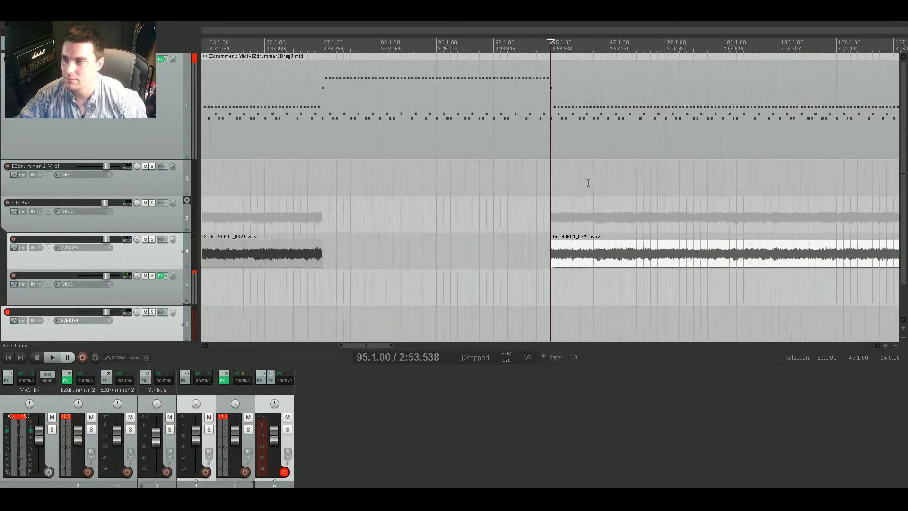
scroll(588, 183, "down", 3)
scroll(584, 190, "down", 2)
left_click_drag(580, 259, 643, 265)
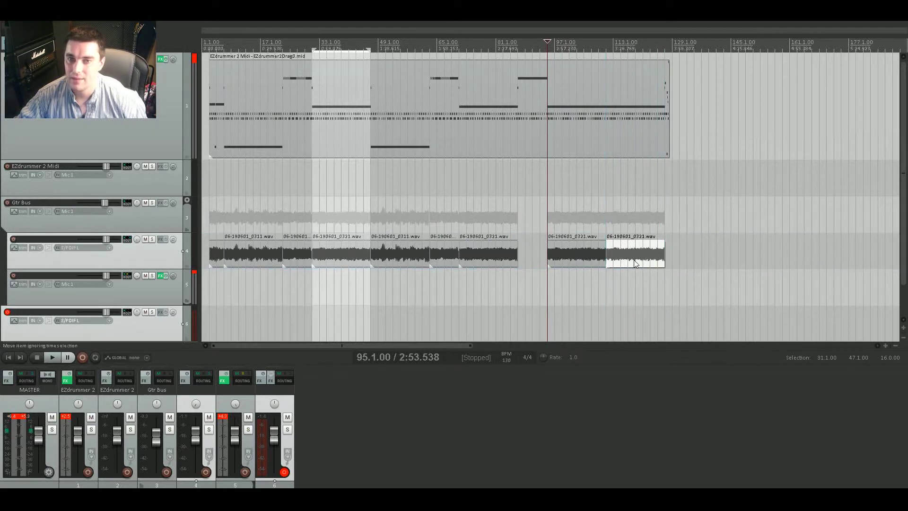
Play the drum ending at bar 127 and the lead-in to it from bar 125, and stop playback.
left_click(663, 44)
key("space")
scroll(606, 115, "up", 5)
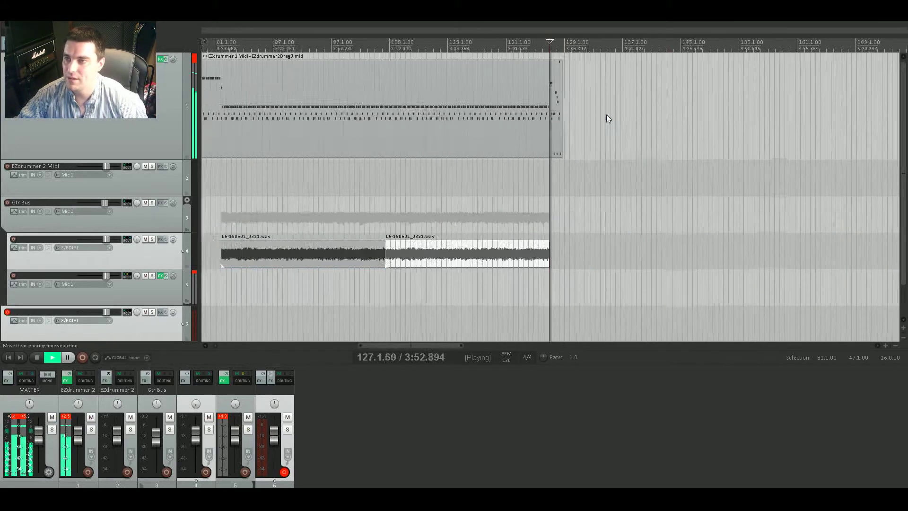
left_click(506, 51)
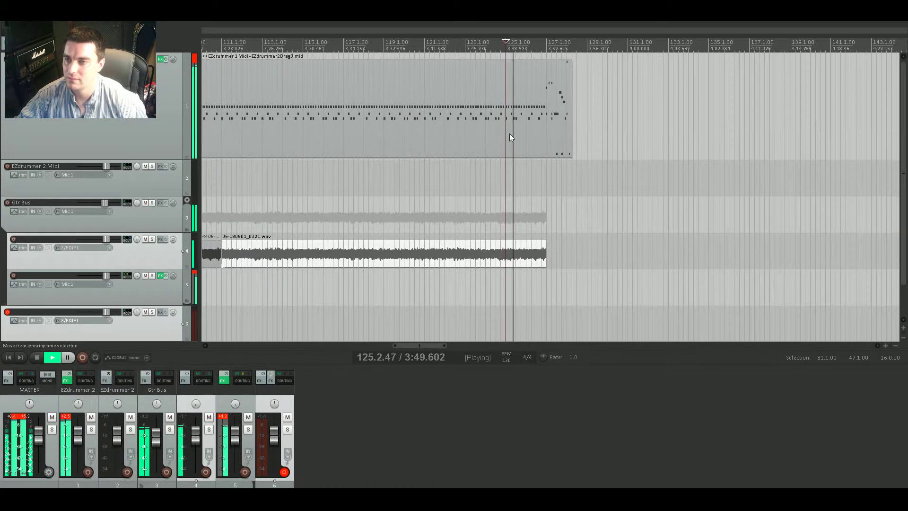
scroll(566, 225, "down", 5)
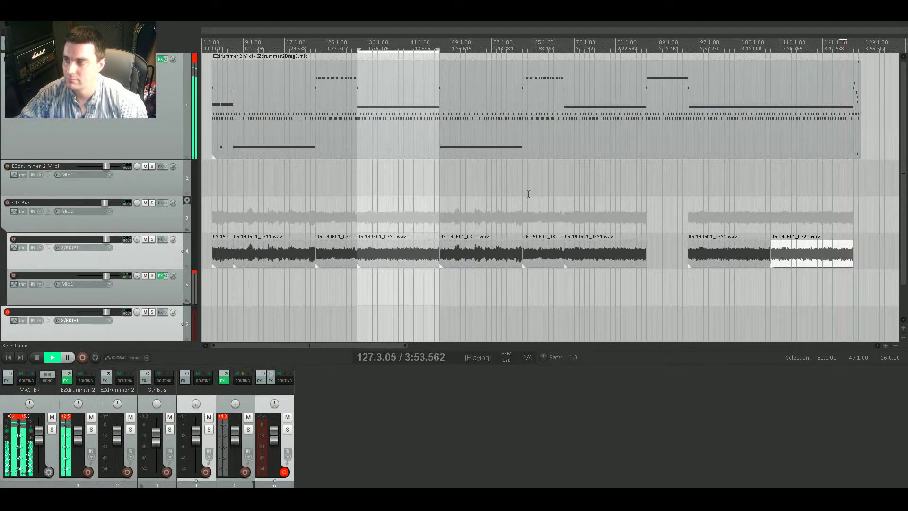
key("space")
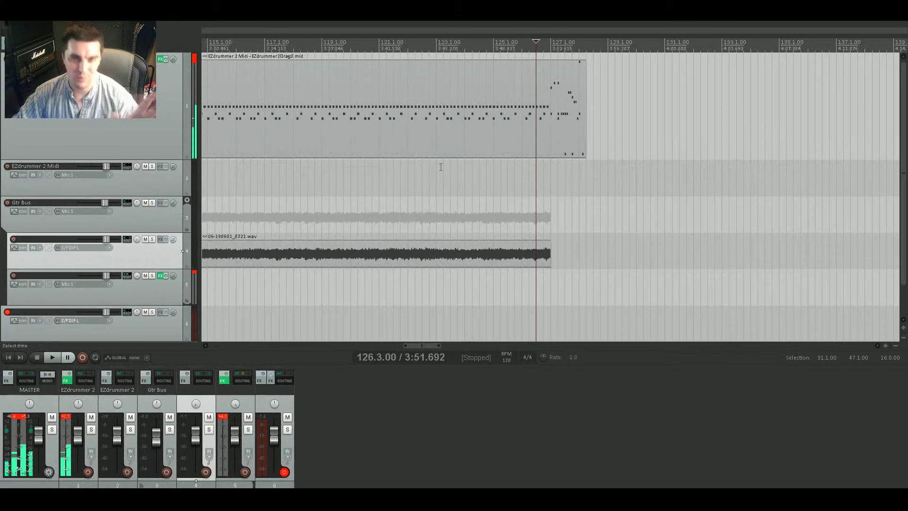
scroll(446, 174, "down", 5)
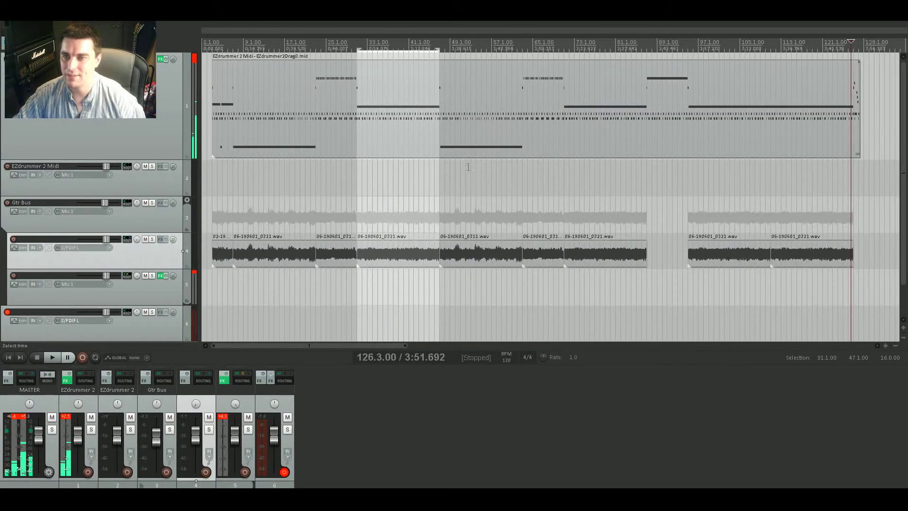
Listen to the drum section from bar 87 that has no guitar part, and stop playback.
left_click(635, 51)
key("space")
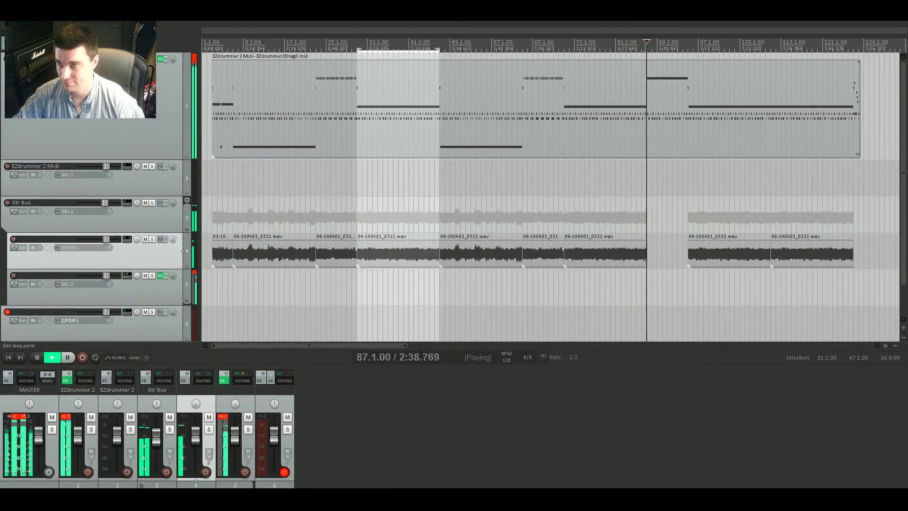
scroll(579, 104, "up", 5)
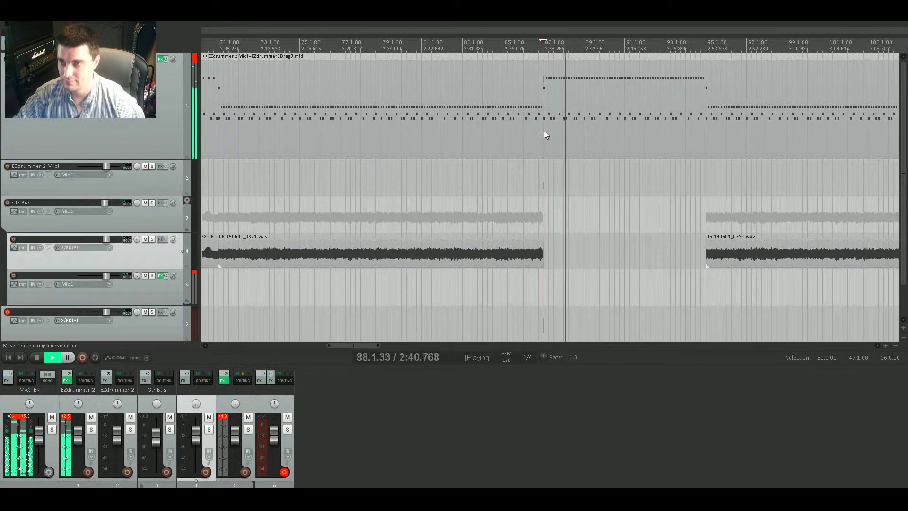
key("space")
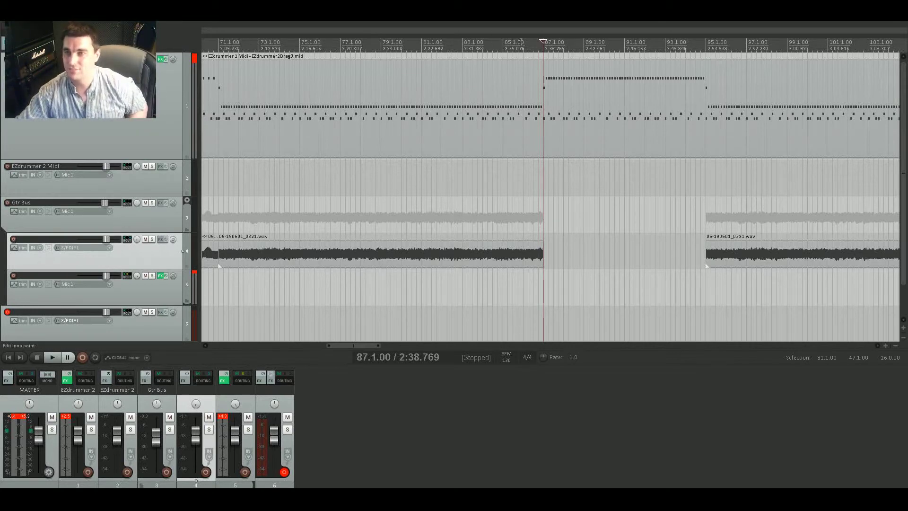
Loop bars 87 to 95 to rehearse the missing guitar part, and record it on track 6 from about bar 84 to just past bar 95.
left_click_drag(544, 45, 705, 53)
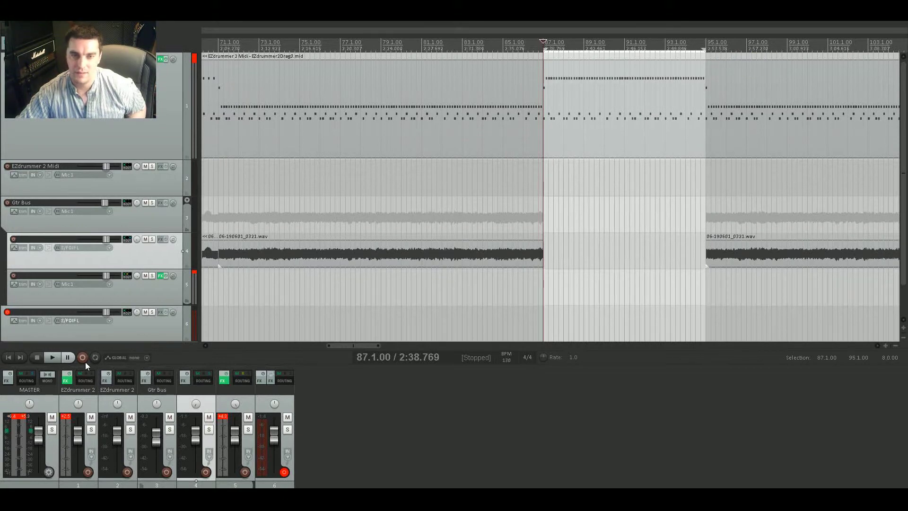
left_click(97, 358)
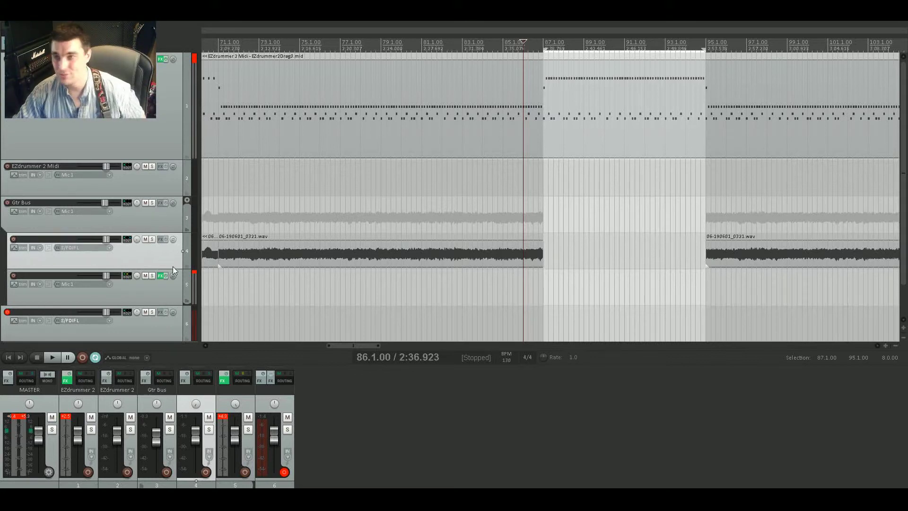
left_click(84, 355)
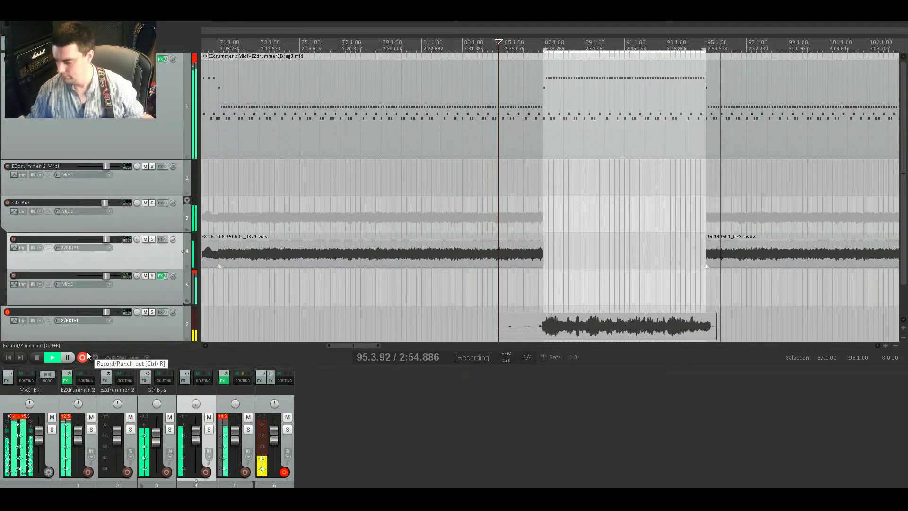
left_click(85, 357)
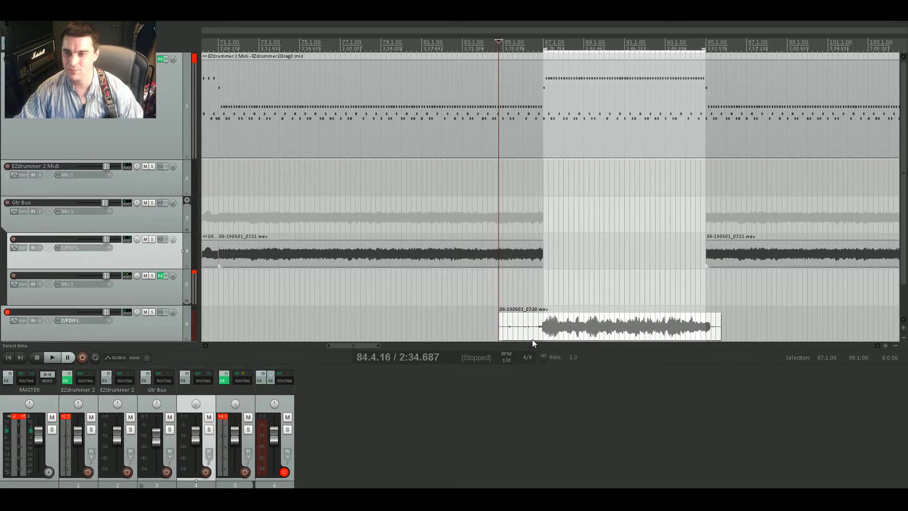
Trim the latest guitar recording to run from bar 87 to bar 95 and move it into the gap on track 4.
left_click_drag(500, 333, 544, 337)
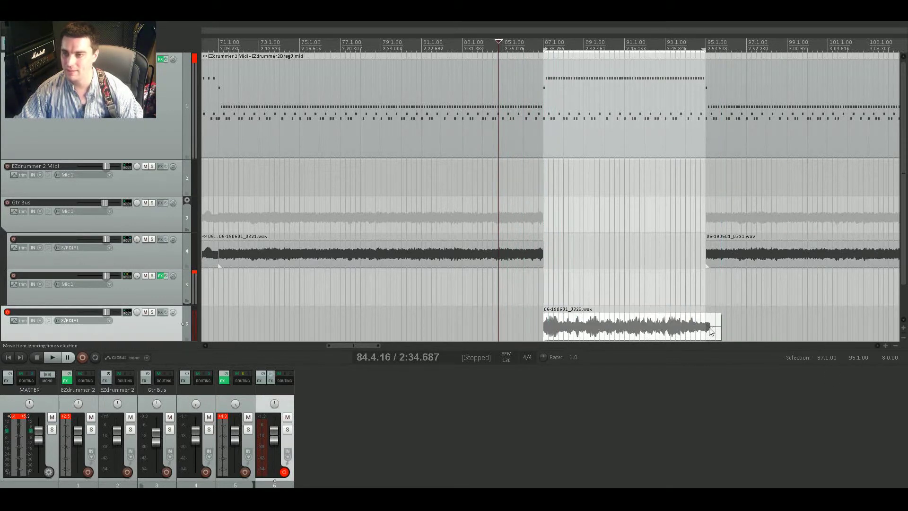
left_click_drag(720, 326, 658, 259)
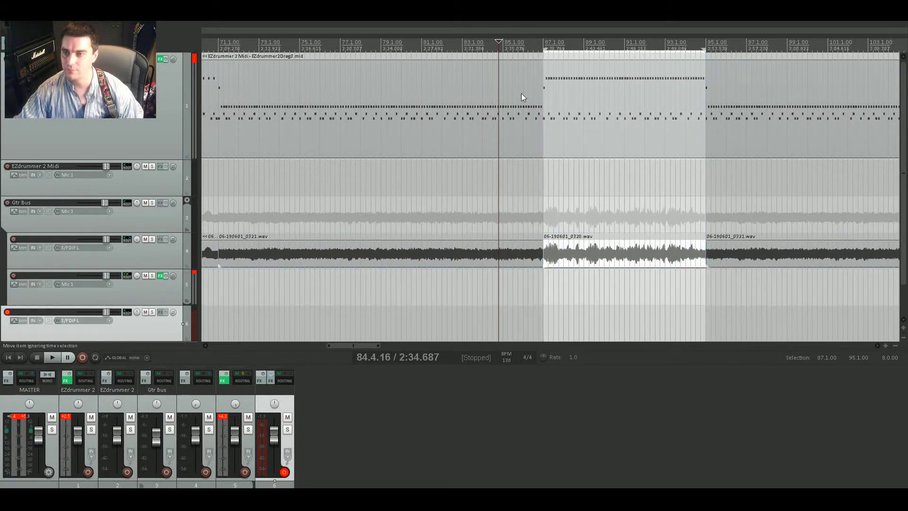
Play the transition into the new guitar part at bar 87 from about bar 86, and stop playback.
left_click(524, 46)
key("space")
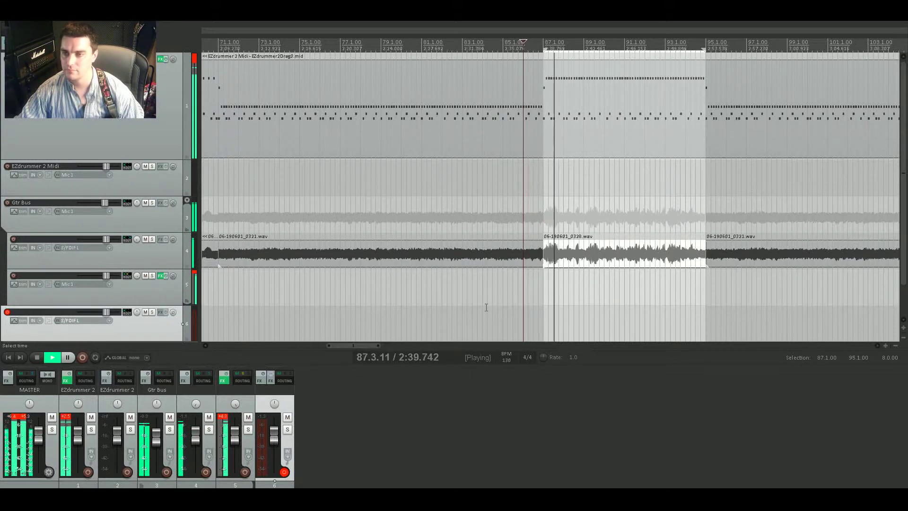
left_click(569, 257)
key("space")
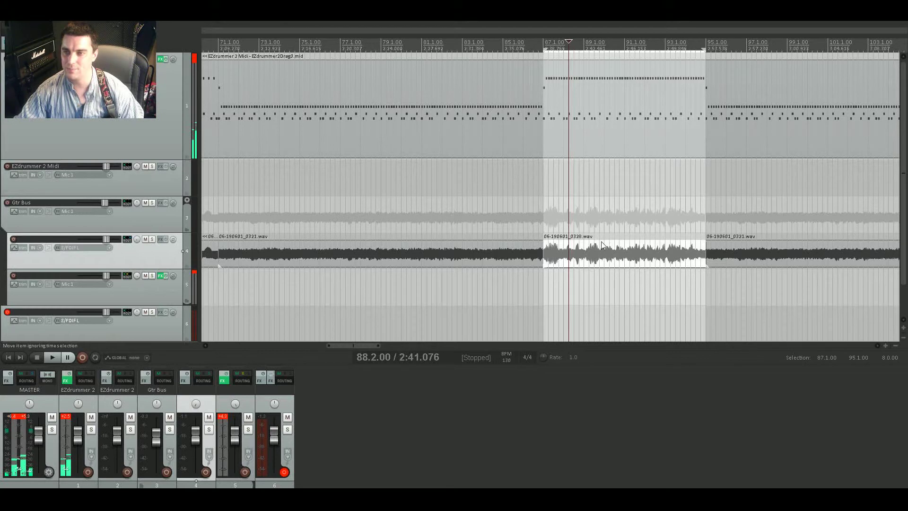
Lower the volume of the guitar item at bars 87 to 95 to -2.01 dB and play the lead-in to it from bar 85.4.
left_click_drag(601, 241, 599, 251)
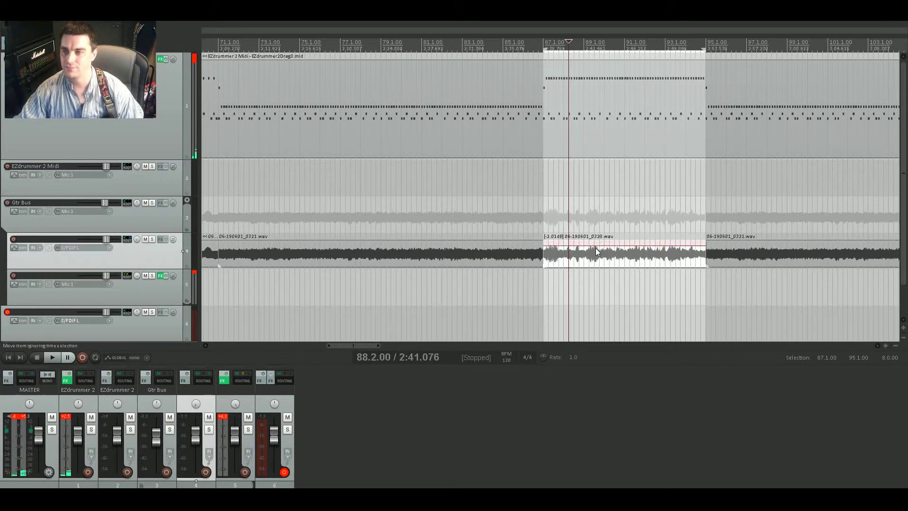
key("space")
left_click(517, 48)
scroll(581, 209, "up", 2)
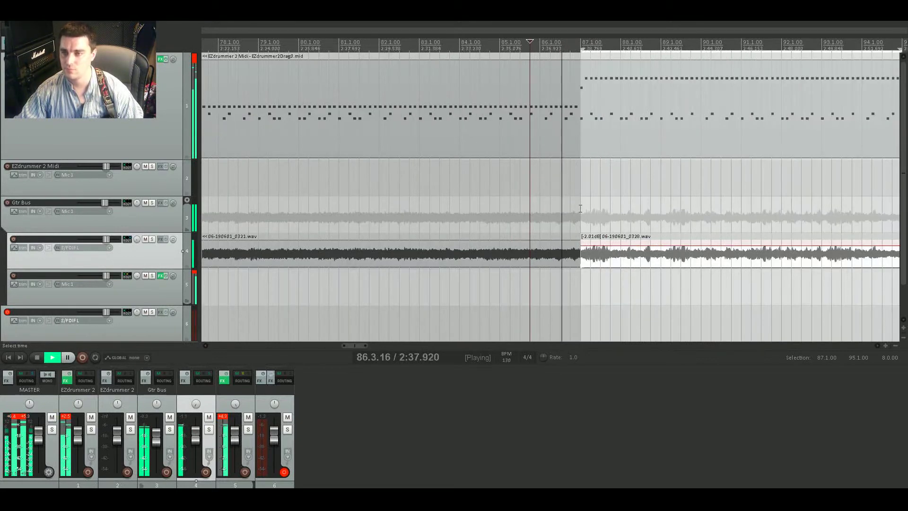
scroll(581, 209, "down", 2)
scroll(582, 218, "down", 2)
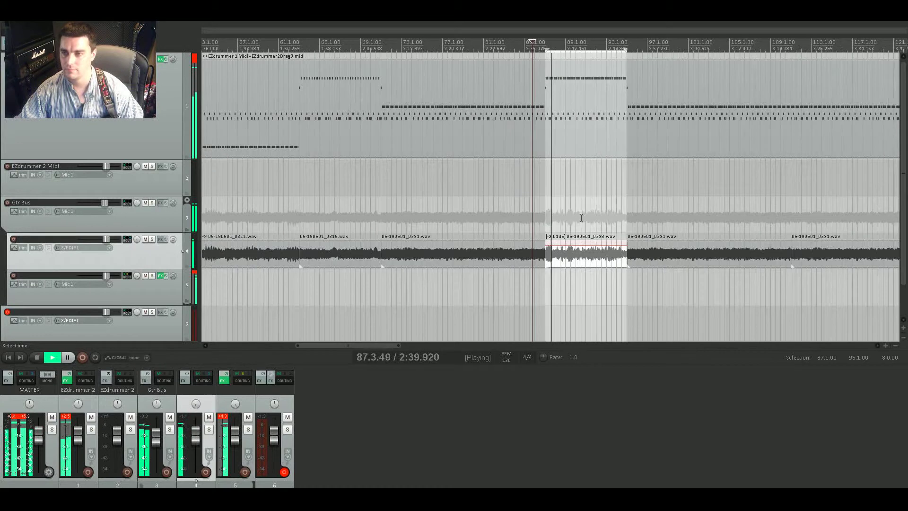
Reduce the guitar item at bars 87 to 95 to -3.45 dB during playback, listen past its end, and stop playback.
left_click_drag(574, 245, 573, 251)
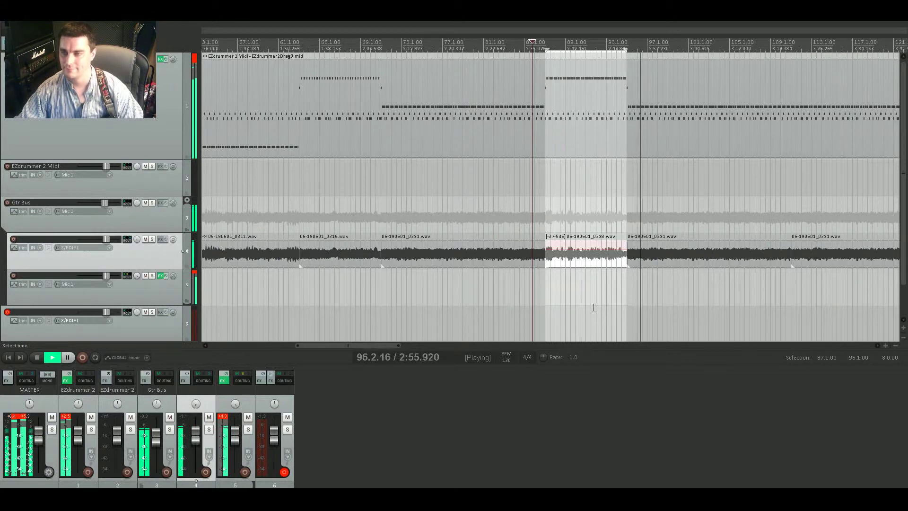
scroll(594, 308, "down", 3)
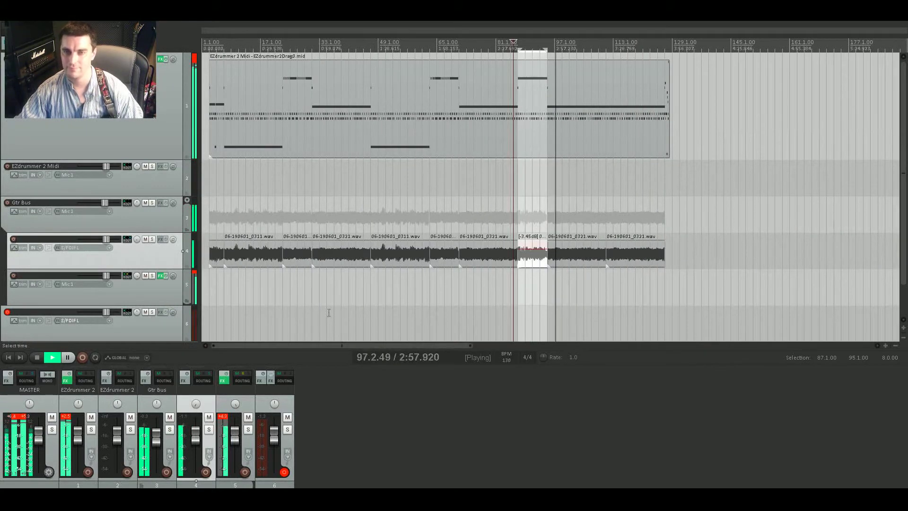
key("space")
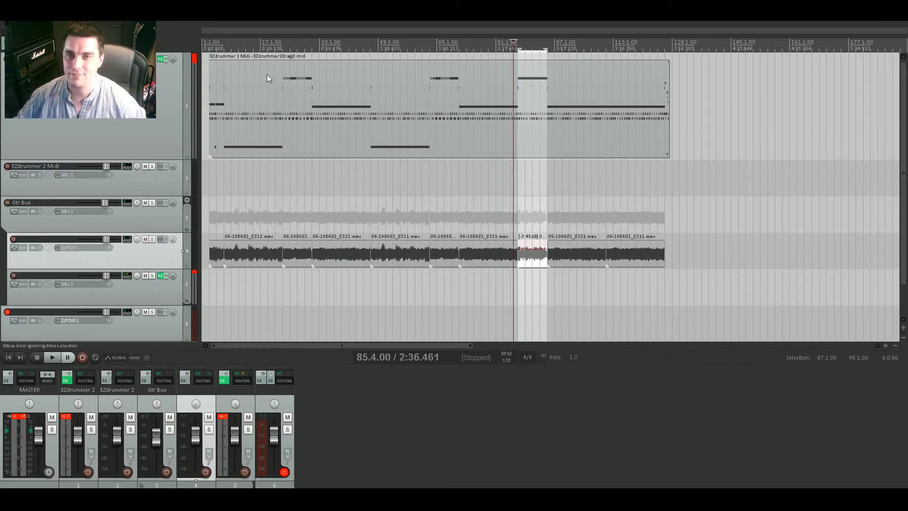
Play the full arrangement of drums and guitar from its start at bar 3.
left_click(205, 56)
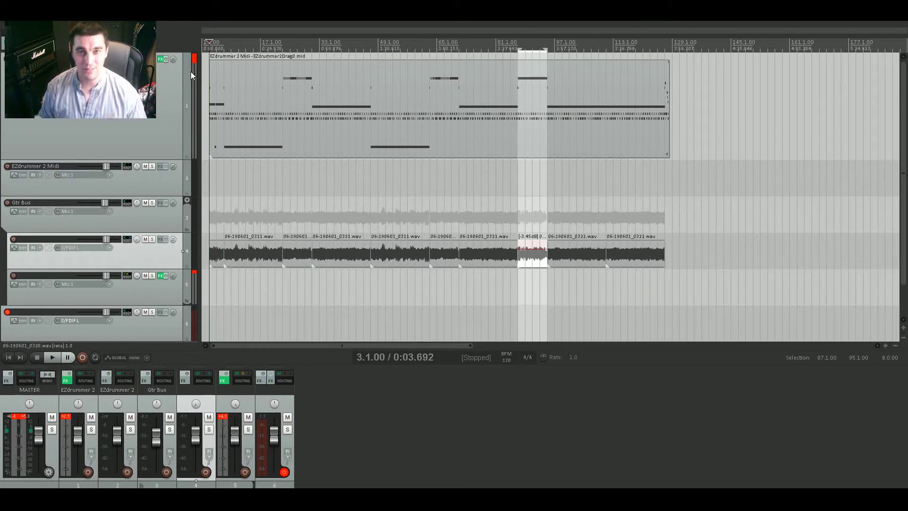
scroll(300, 183, "up", 5)
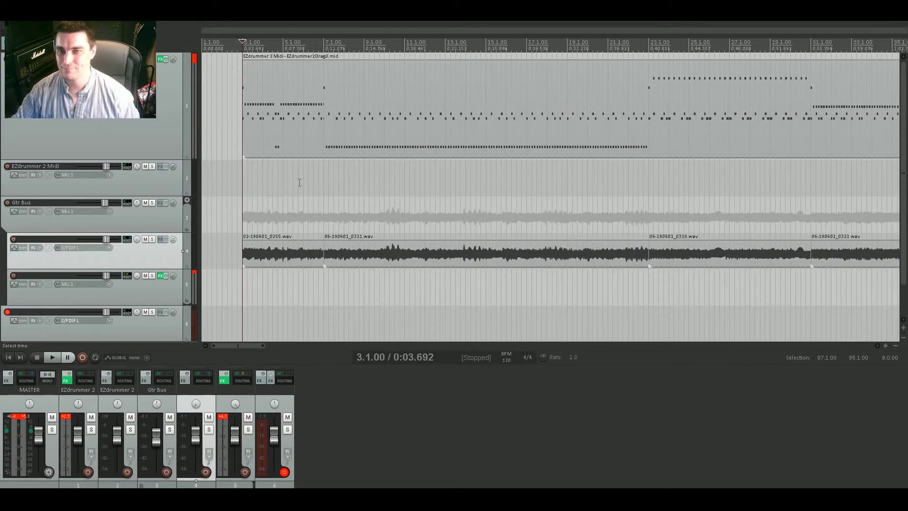
key("space")
scroll(292, 192, "down", 2)
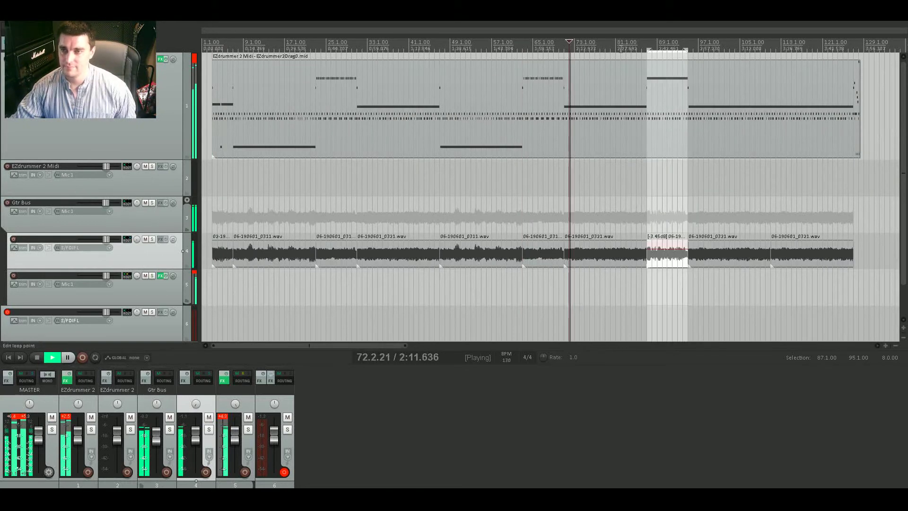
Continue playback from about bar 86 and raise the guitar item at bars 87 to 95 to -2.40 dB.
left_click(642, 45)
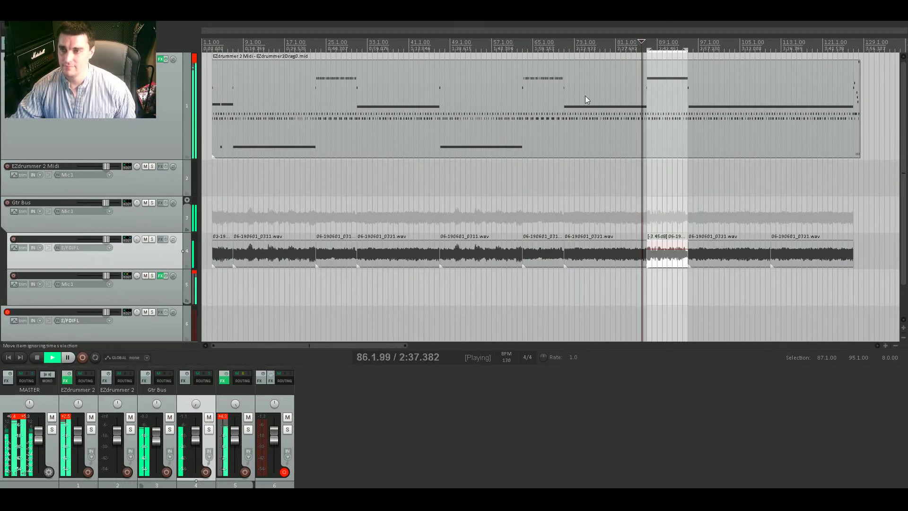
scroll(586, 96, "up", 2)
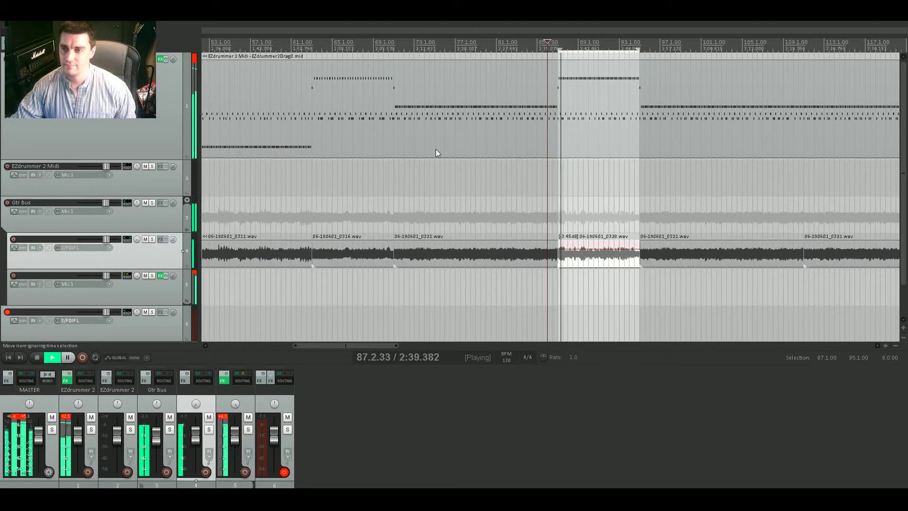
left_click_drag(578, 248, 577, 245)
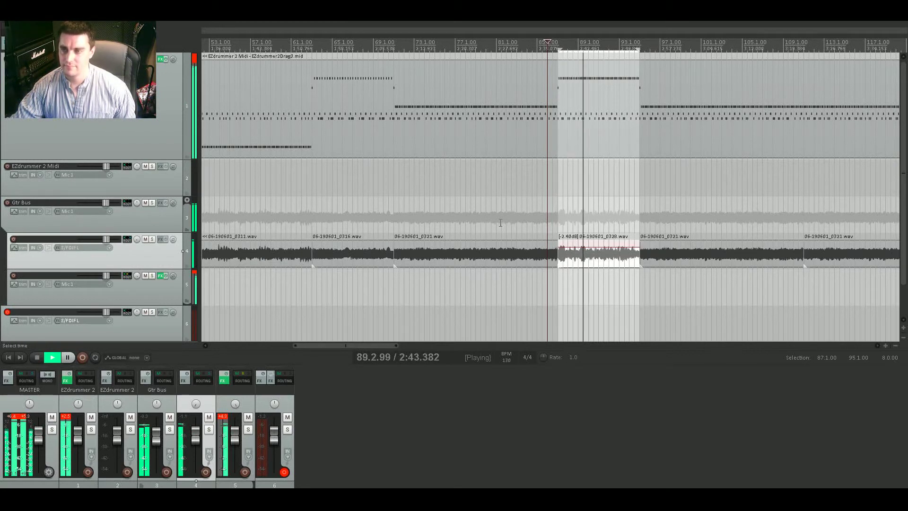
Listen to the transition out of the guitar item at bar 95 from bar 94.3, and stop playback.
left_click(635, 43)
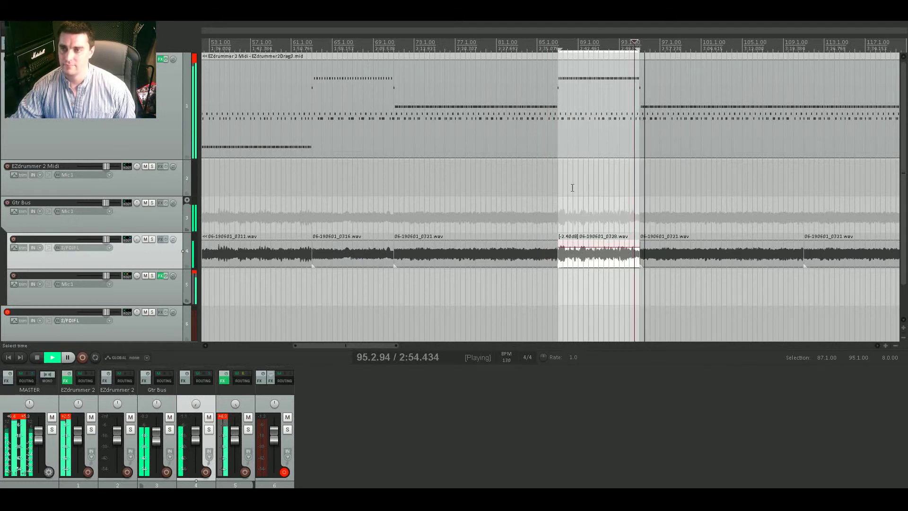
scroll(567, 188, "down", 1)
scroll(601, 170, "down", 3)
key("space")
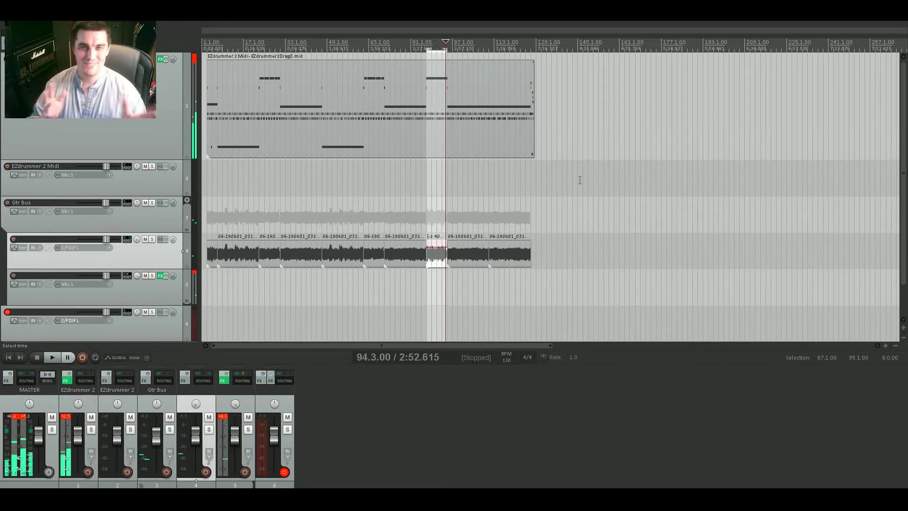